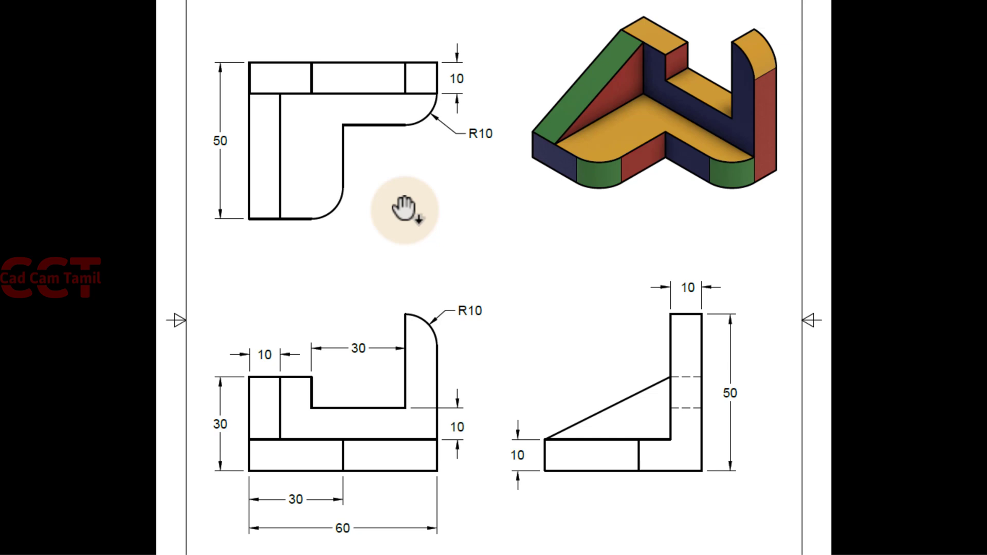
Scroll through the Weekly CAD Challenge #8 reference drawing to review the part's dimensions.
scroll(406, 210, "down", 1, "ctrl")
scroll(405, 211, "down", 1)
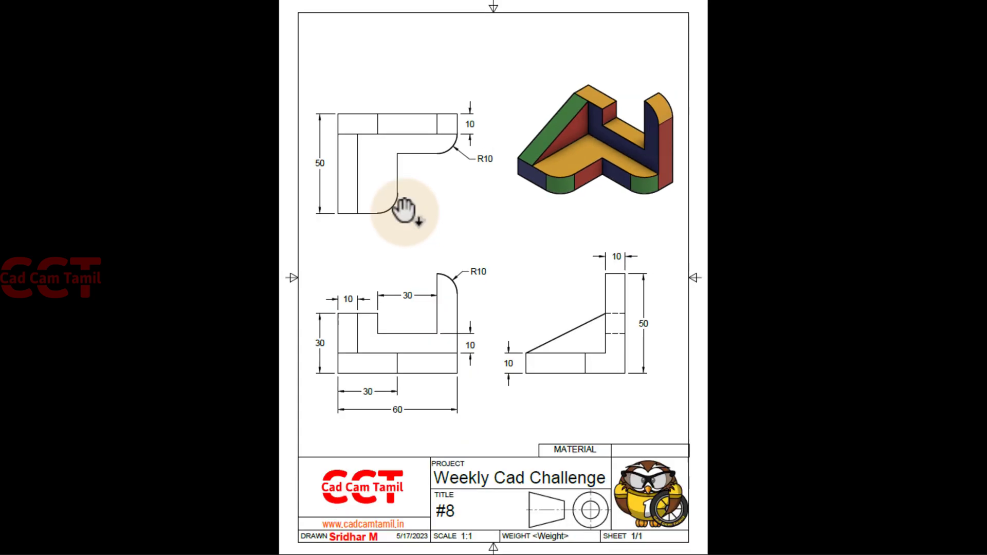
scroll(496, 205, "up", 1)
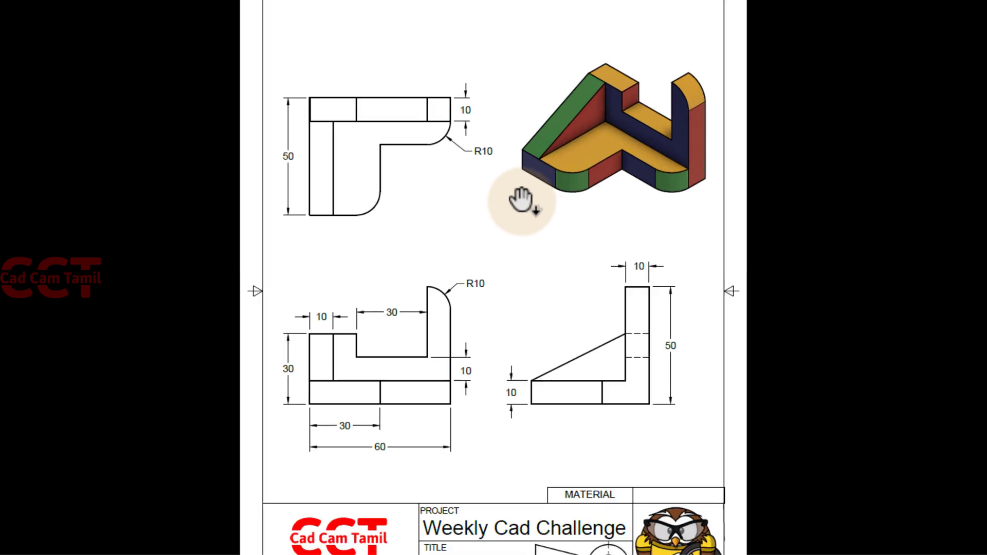
scroll(522, 201, "up", 1, "ctrl")
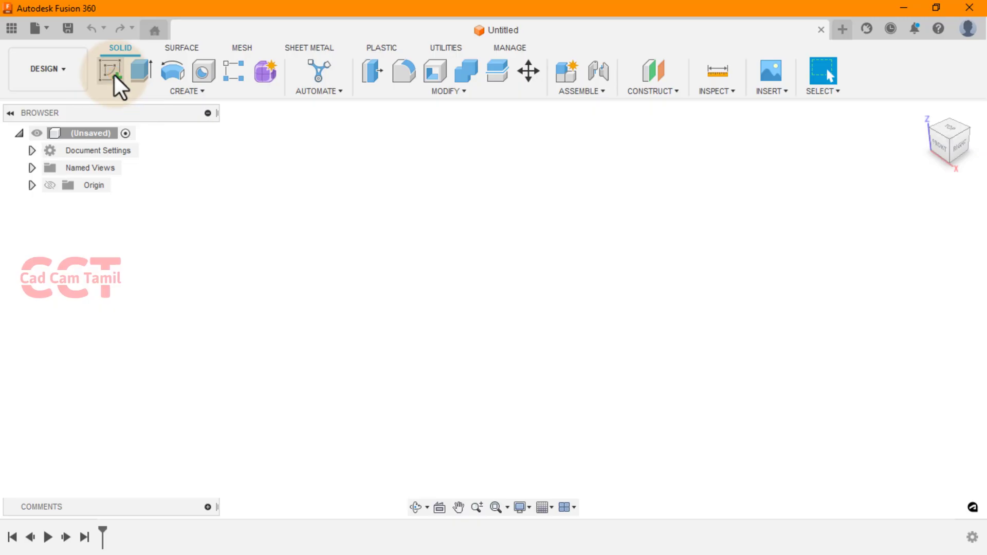
Start a sketch on the XY plane and draw a rectangle from the origin.
left_click(114, 75)
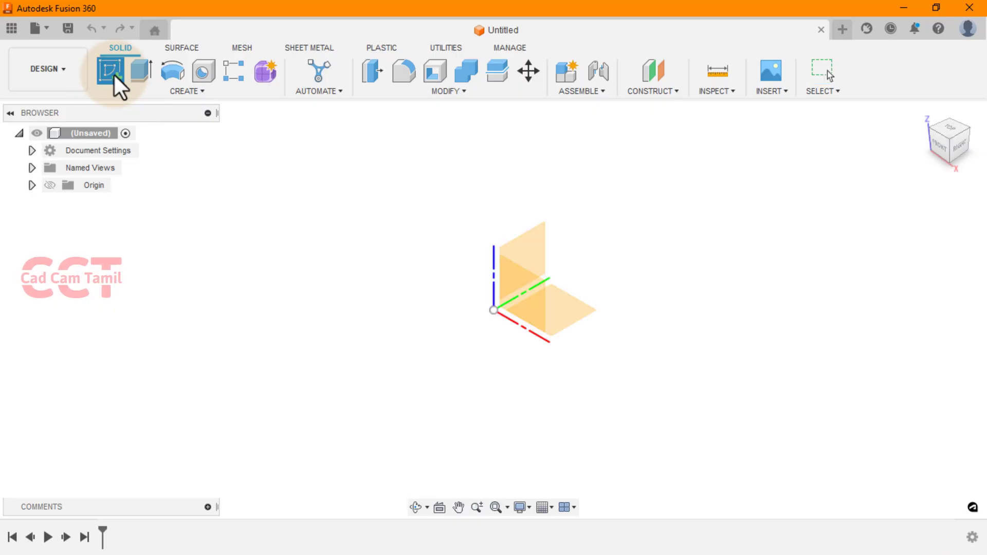
left_click(560, 304)
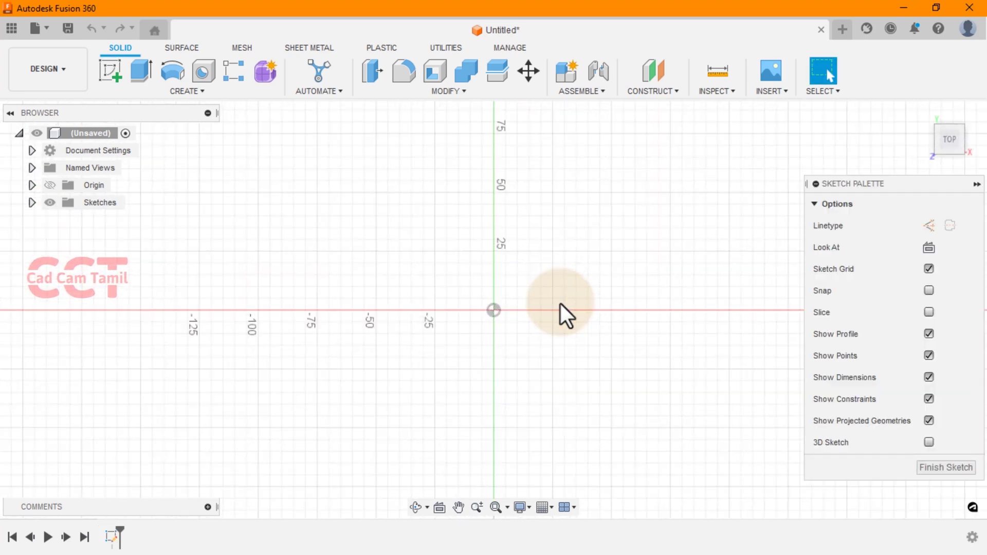
left_click(145, 75)
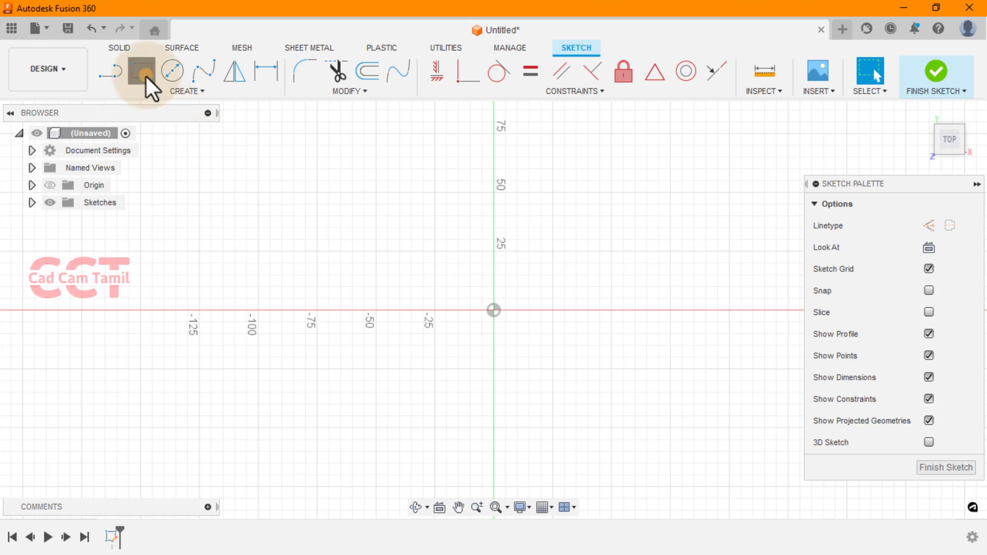
left_click(494, 310)
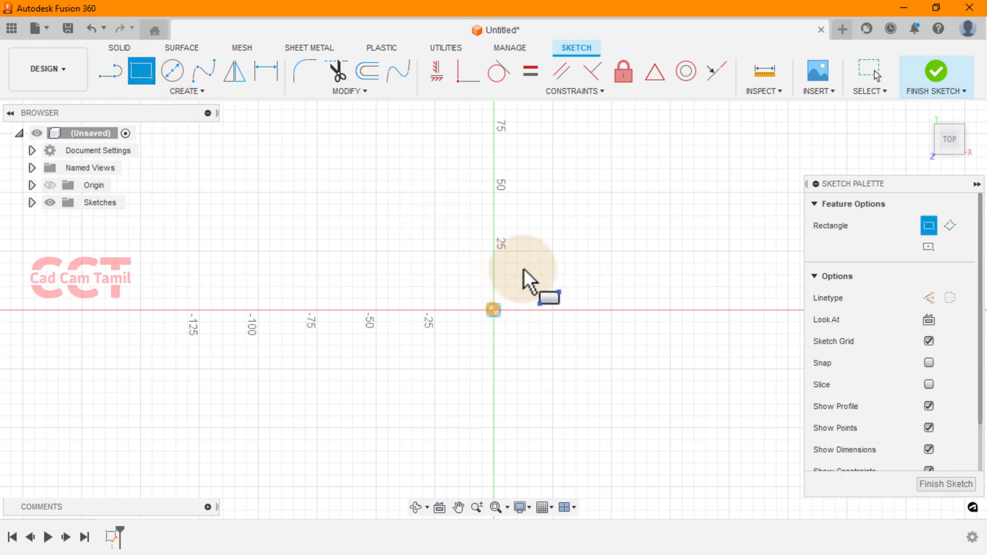
left_click(649, 193)
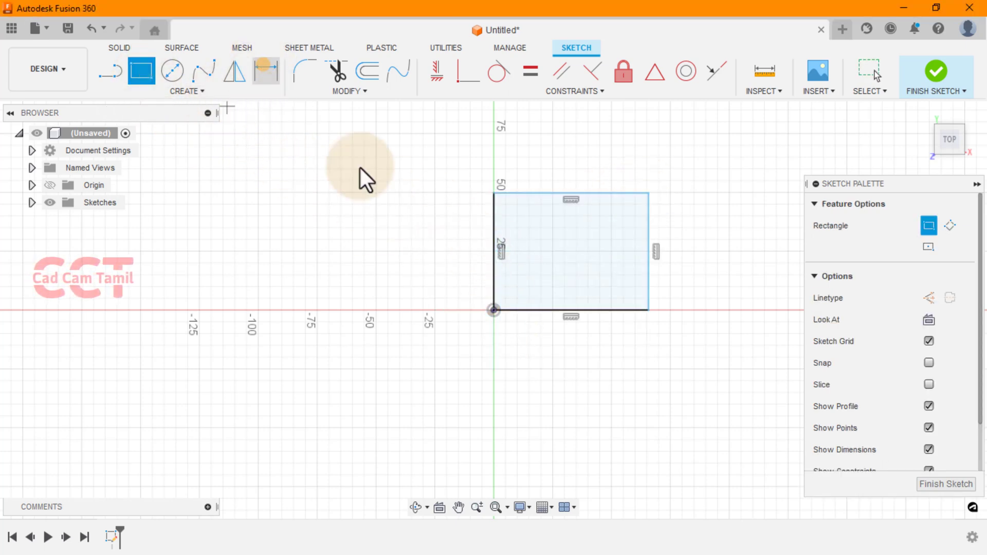
Dimension the rectangle 50 tall and 60 wide.
key("d")
left_click(494, 252)
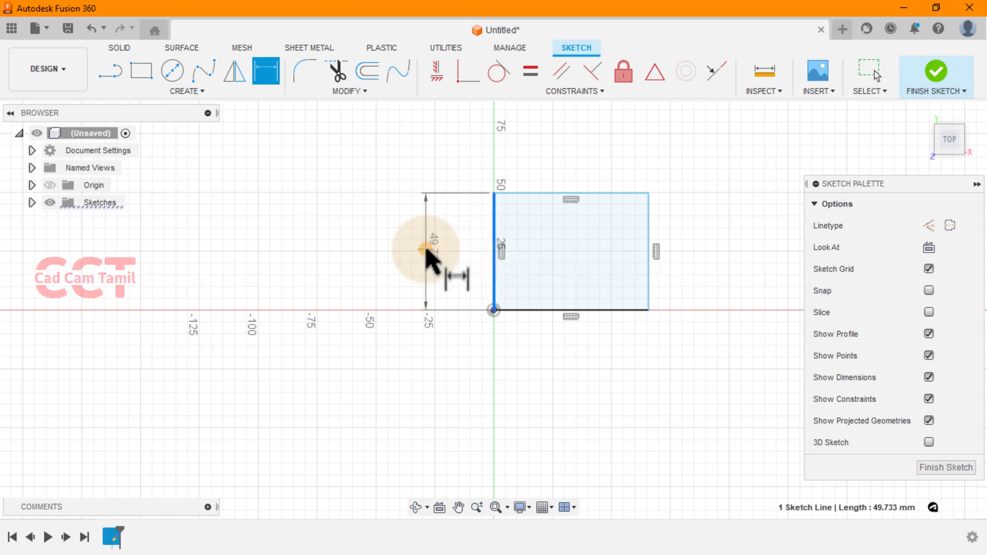
left_click(426, 248)
type("50")
key("Return")
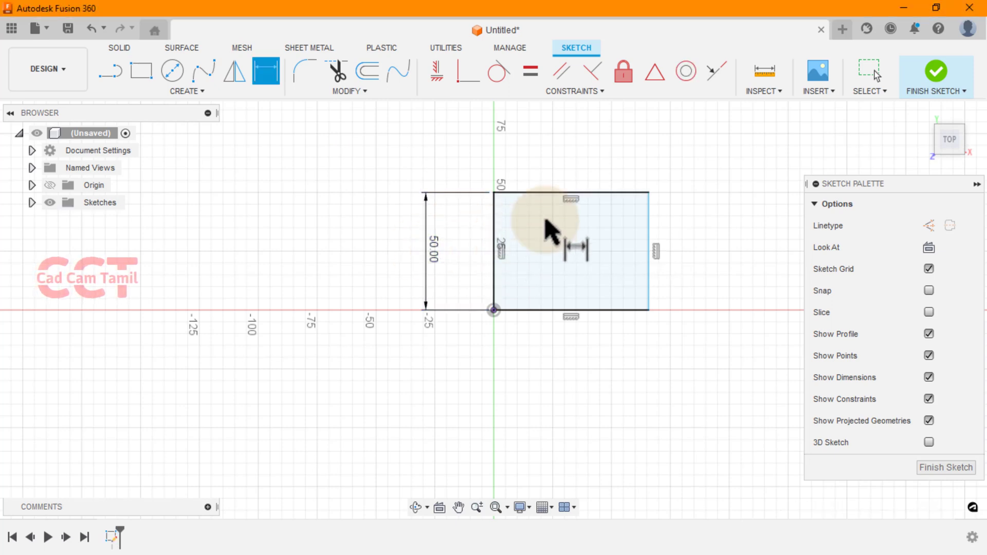
left_click(548, 193)
left_click(556, 167)
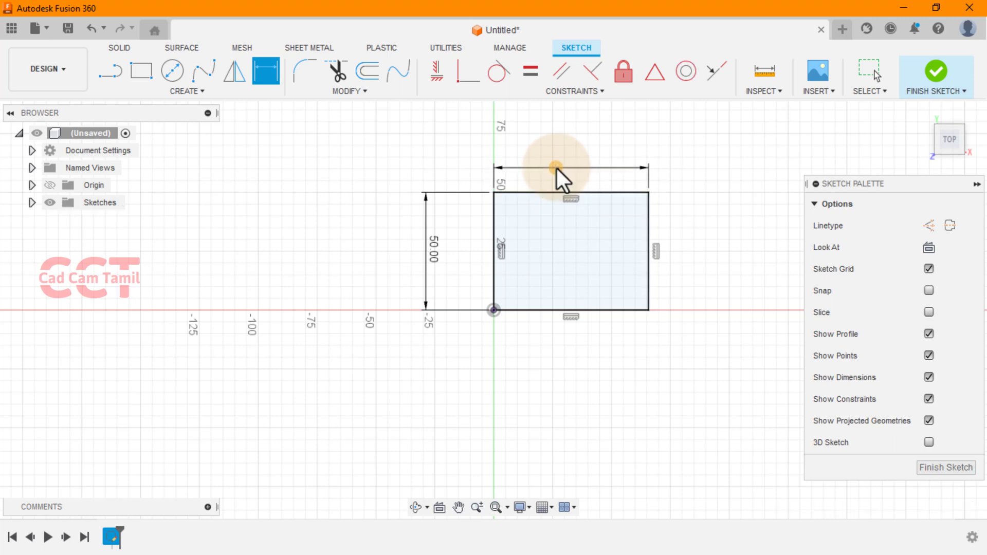
type("60")
key("Return")
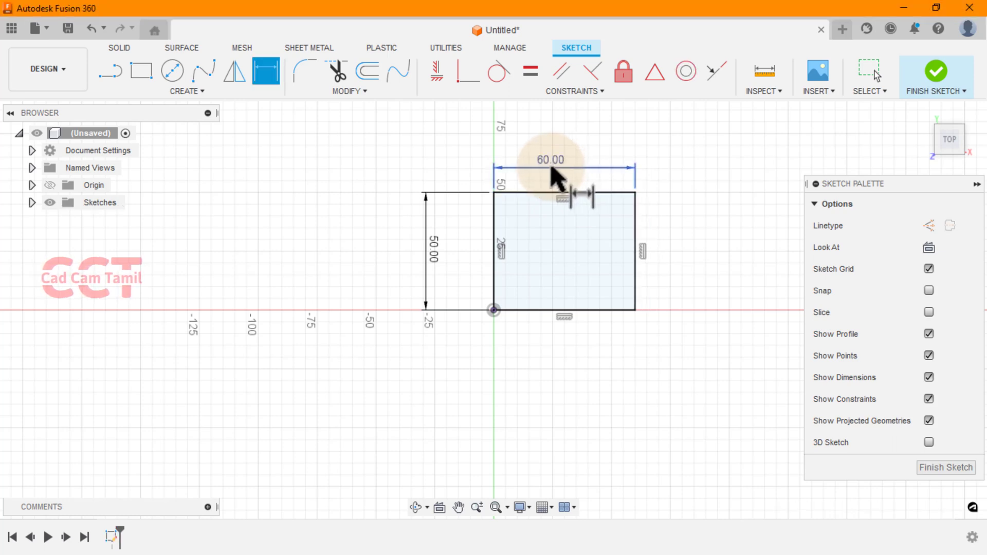
Draw horizontal and vertical notch lines inside the rectangle and trim away its lower-right corner.
left_click(112, 76)
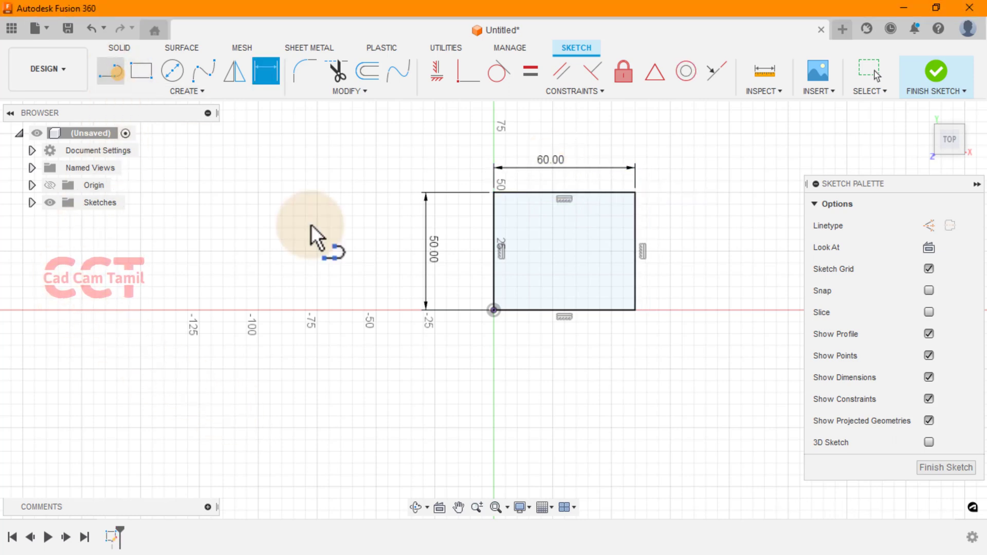
left_click(634, 220)
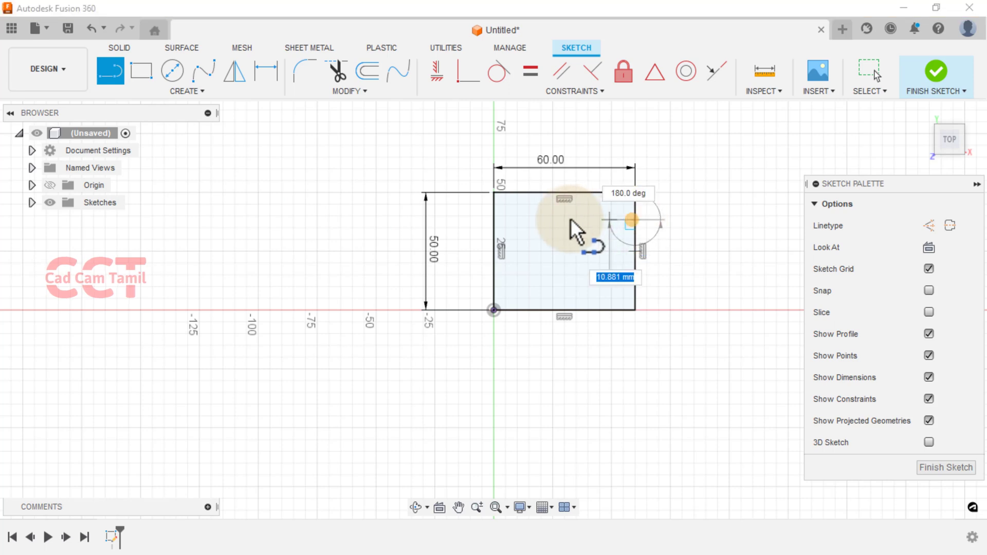
left_click(539, 221)
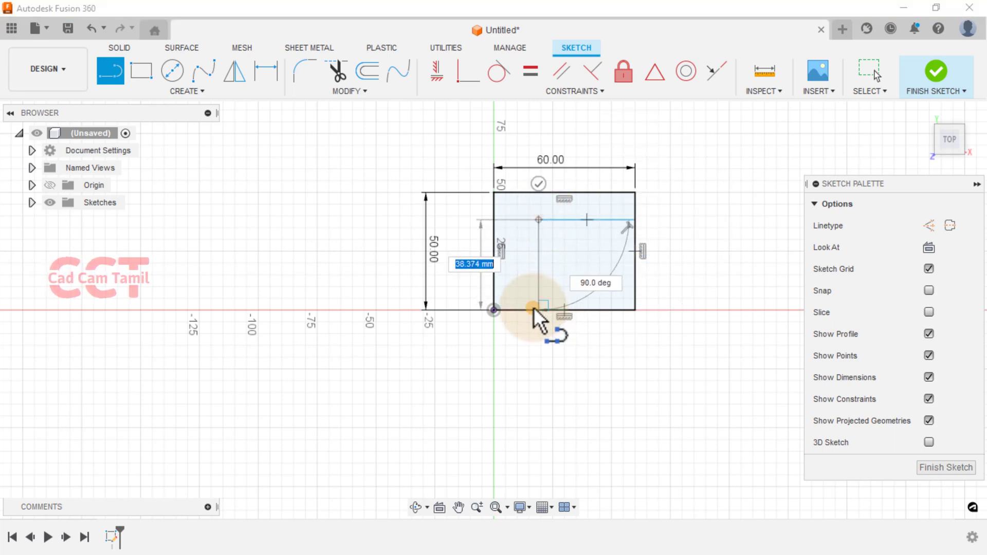
double_click(539, 310)
key("Escape")
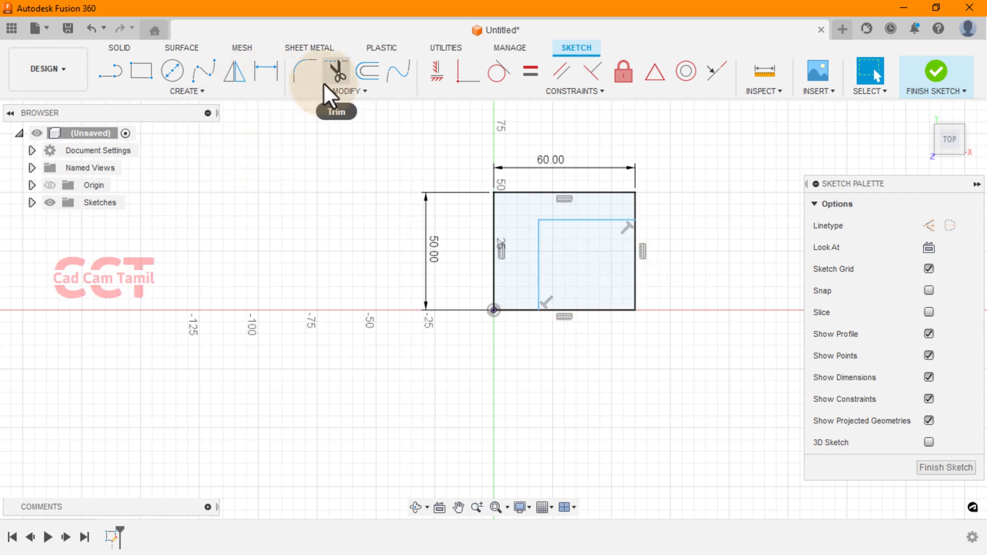
left_click(331, 79)
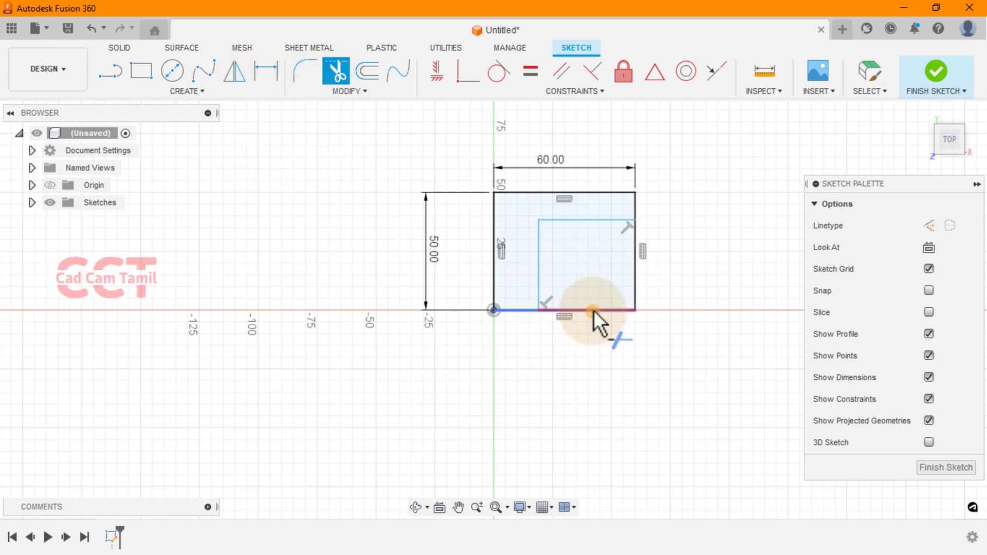
left_click(594, 310)
left_click(635, 285)
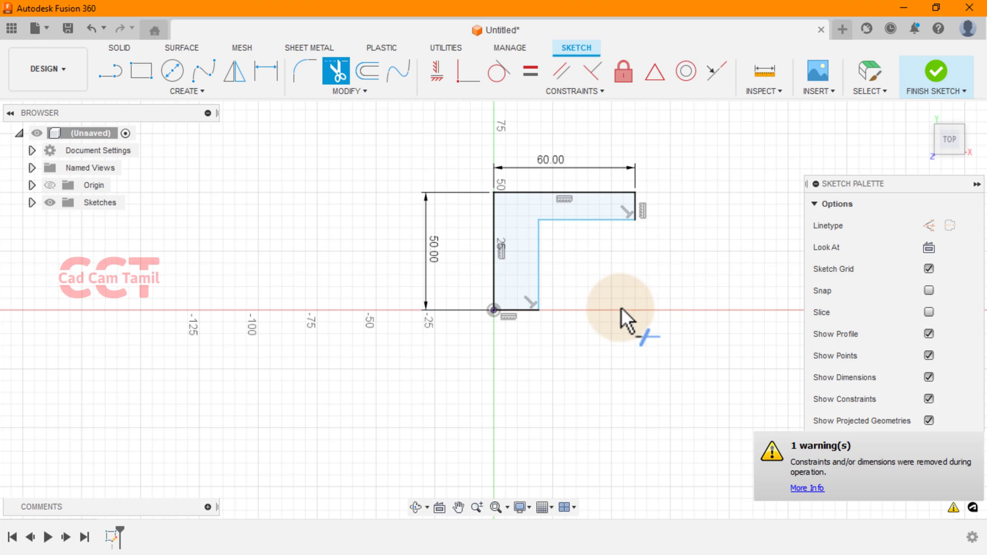
Dimension the L-shape's right edge 20 and bottom edge 30.
left_click(266, 72)
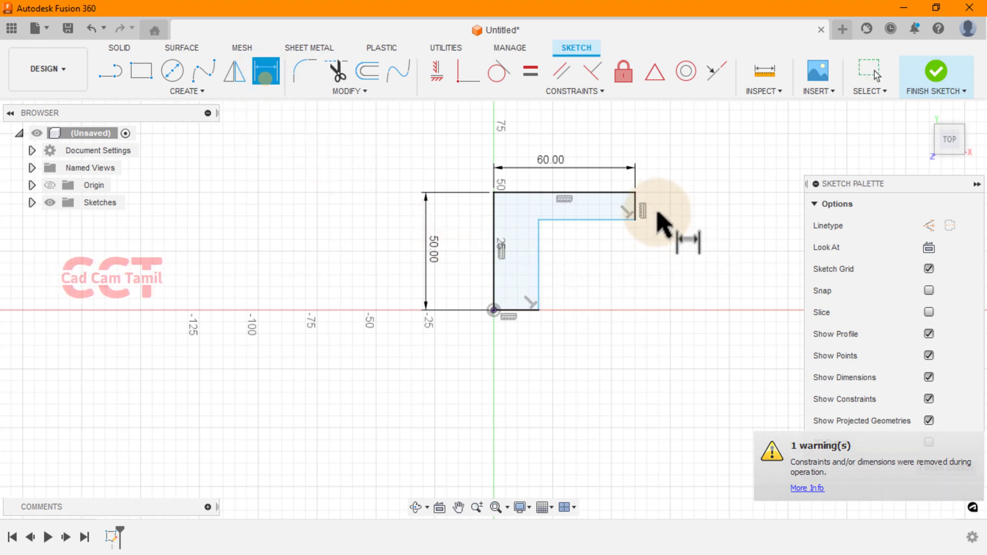
left_click(636, 210)
left_click(668, 208)
type("20")
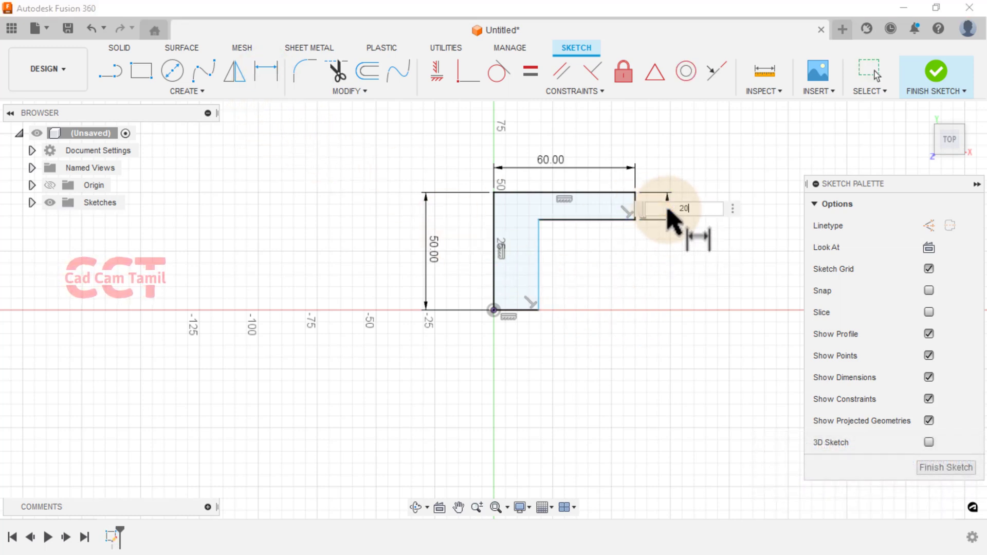
key("Return")
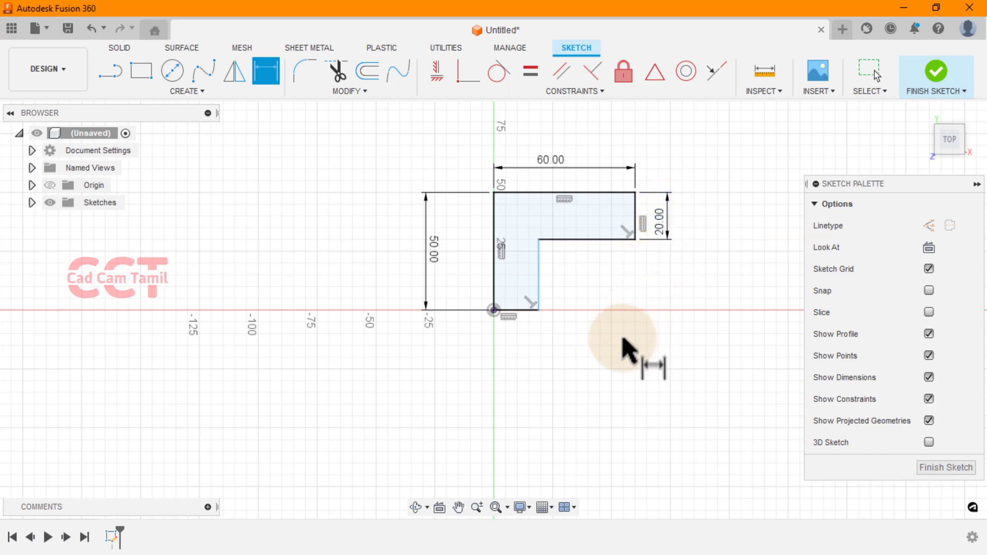
left_click(519, 310)
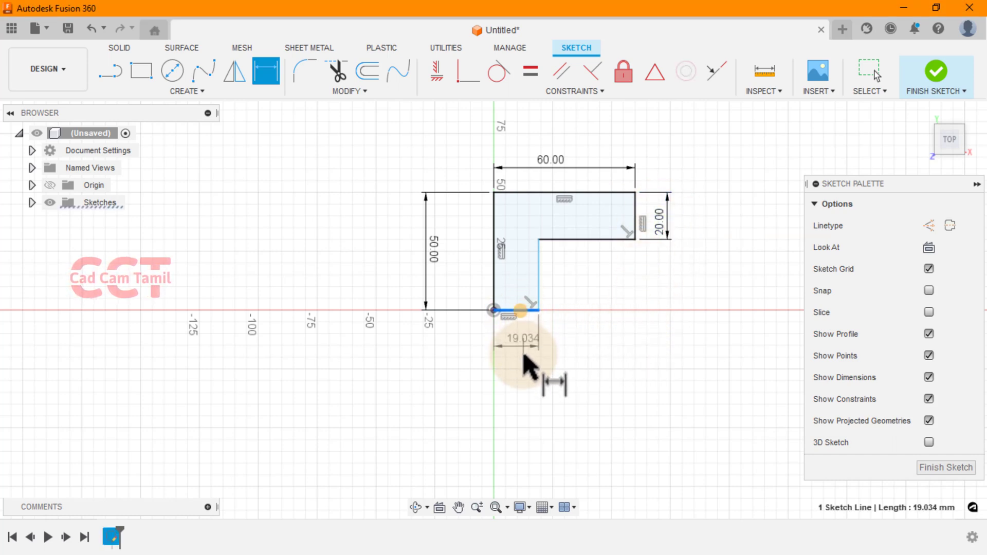
left_click(525, 358)
type("3")
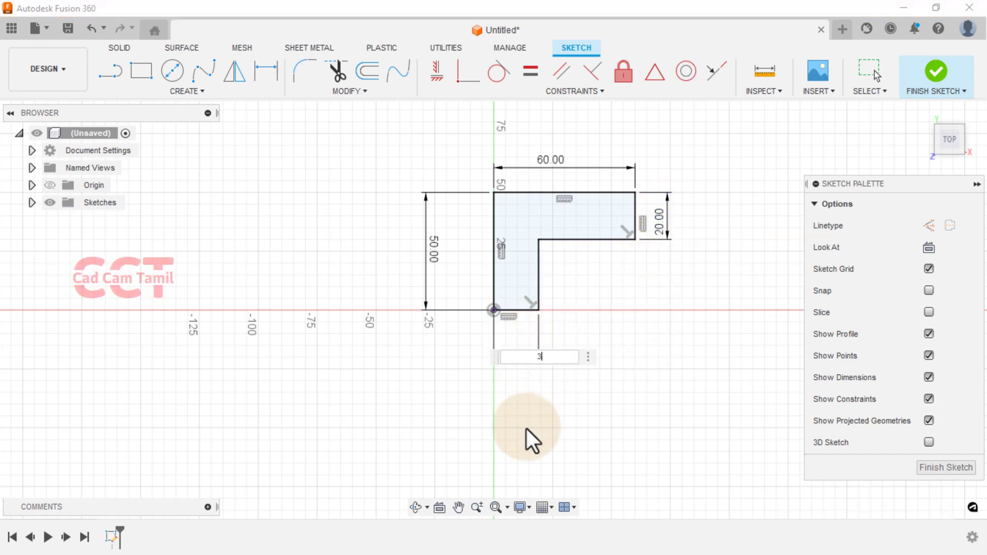
type("0")
key("Return")
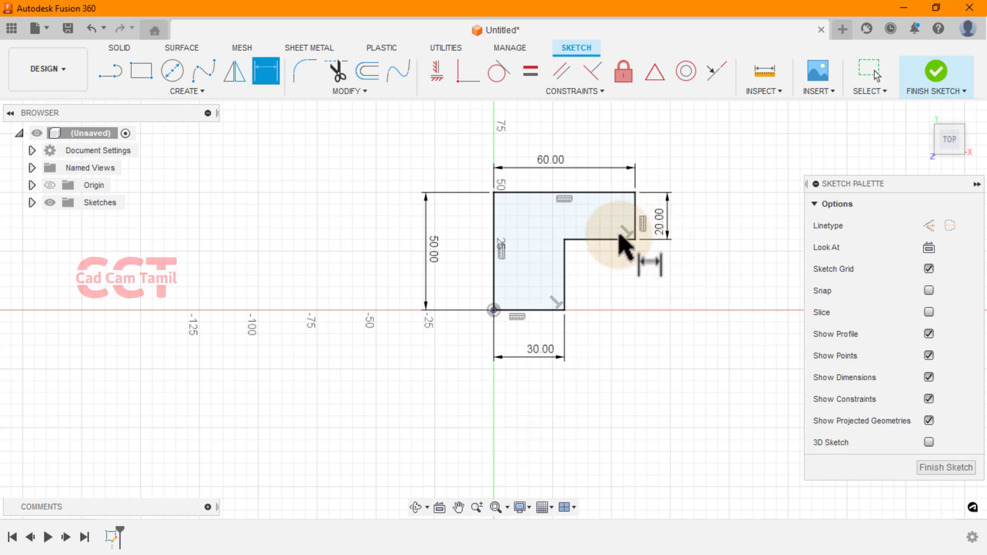
Round both notch corners with R10 fillets and finish the sketch.
left_click(314, 72)
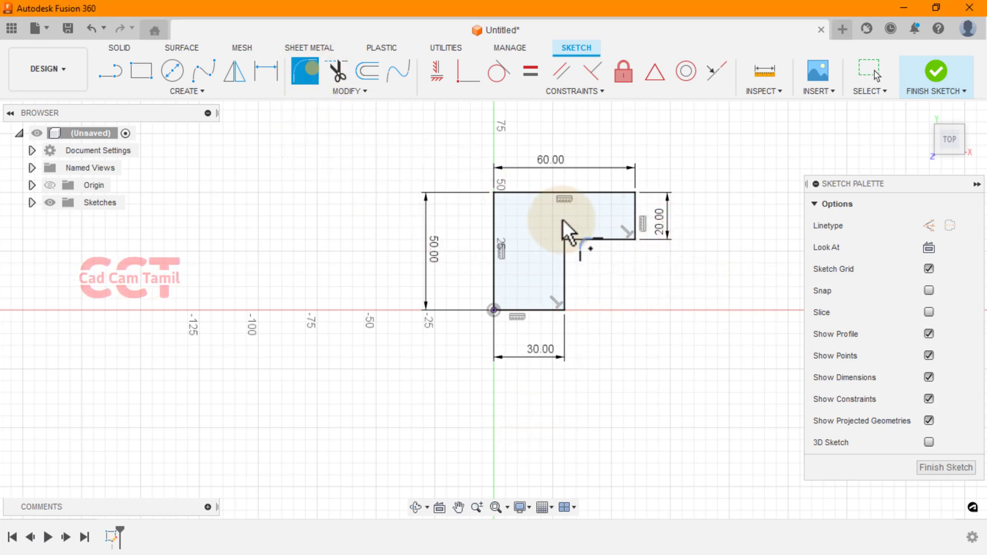
left_click(597, 239)
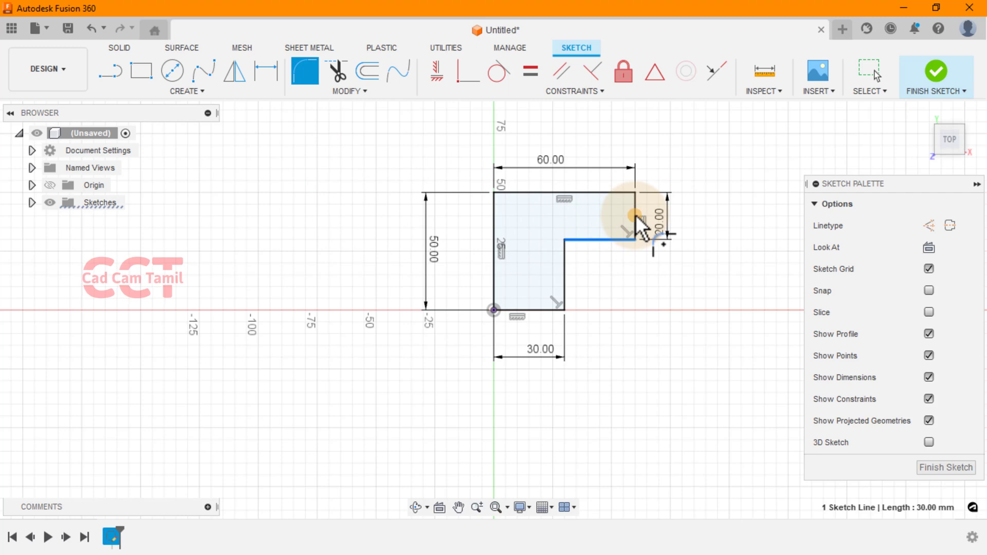
left_click(625, 243)
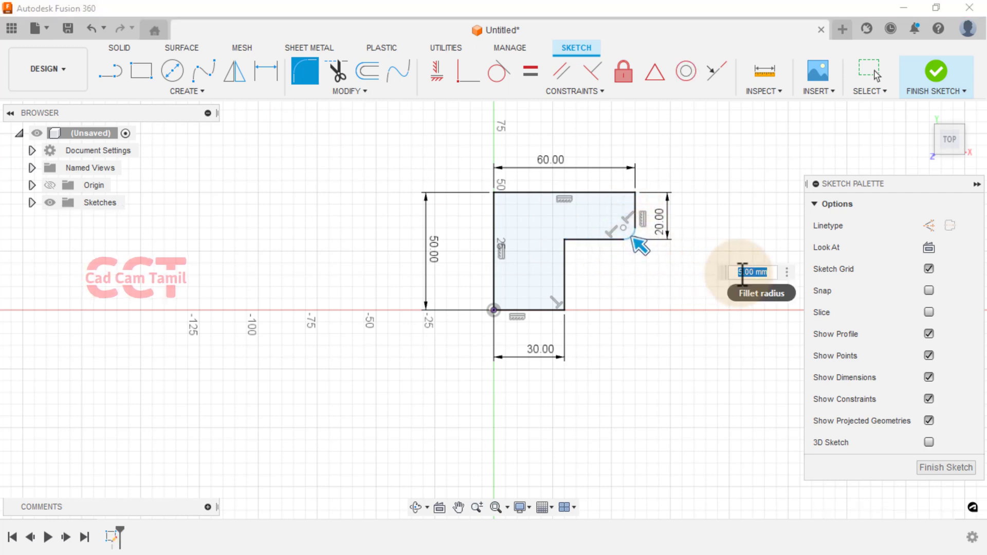
type("0")
key("Return")
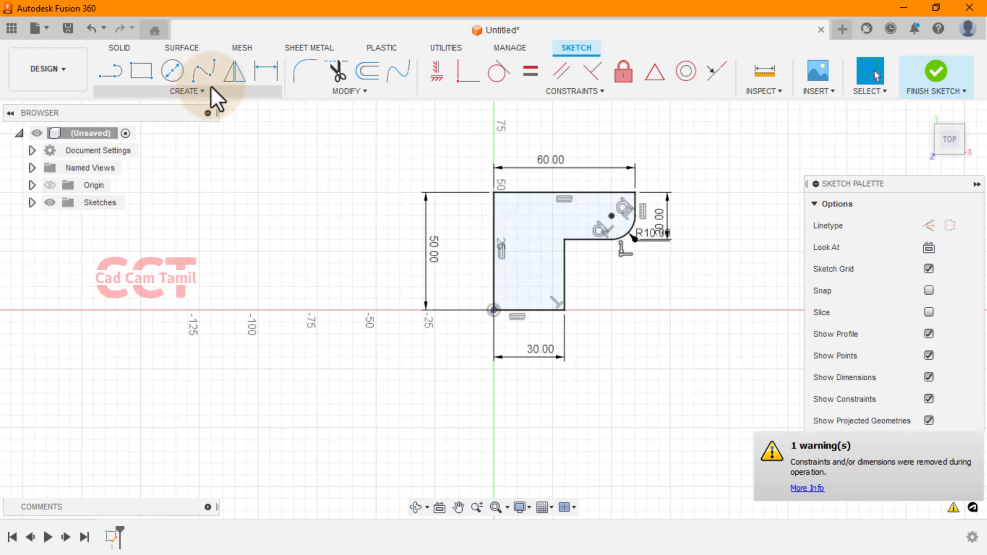
left_click(262, 71)
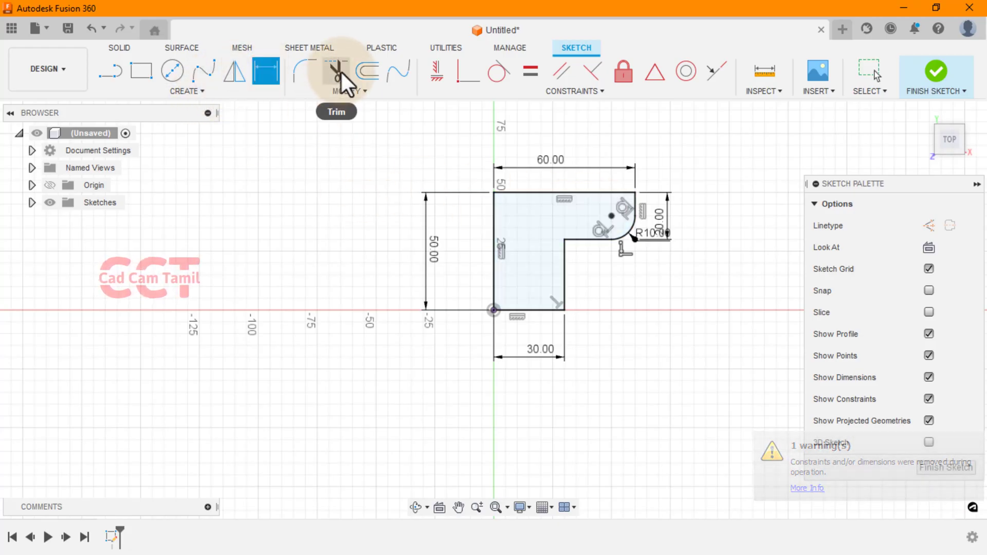
left_click(305, 71)
left_click(540, 311)
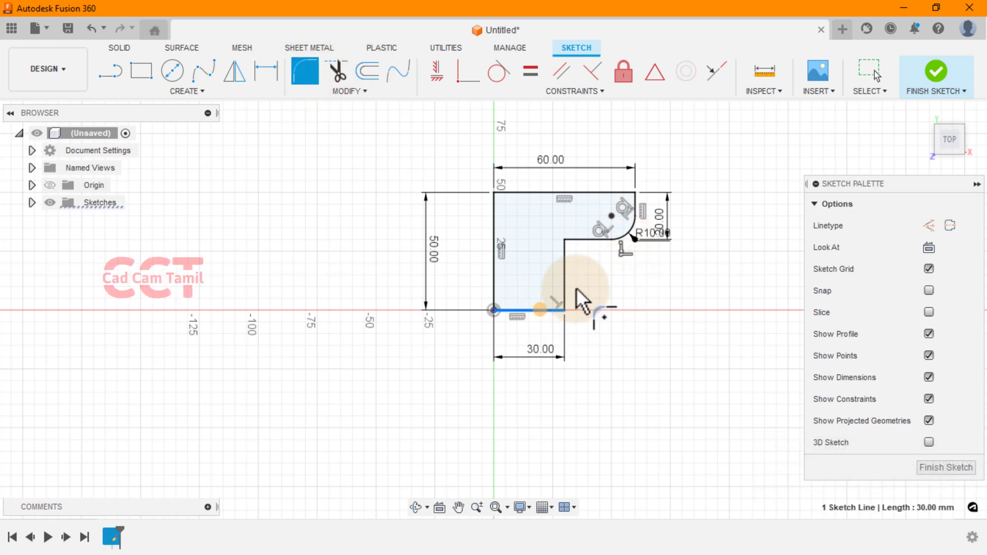
left_click(565, 283)
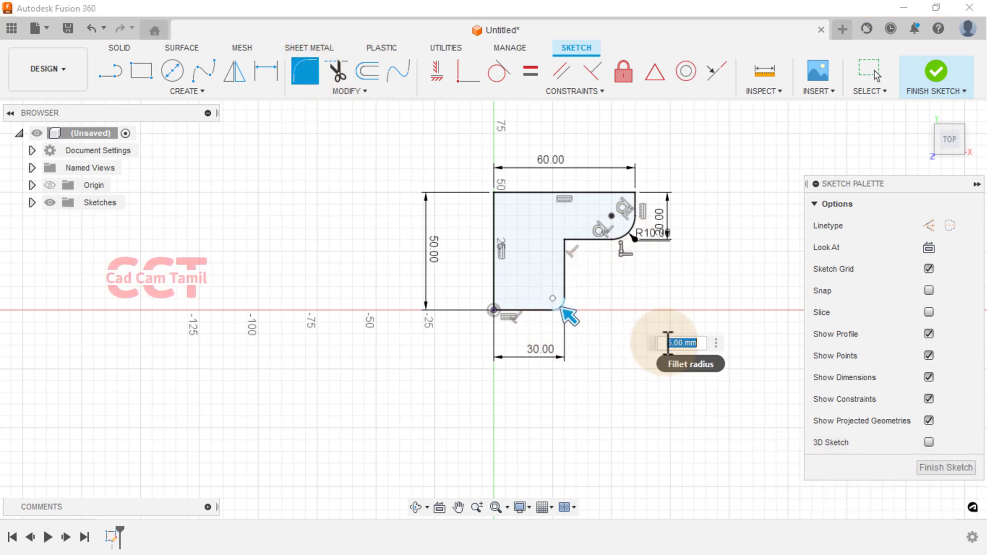
type("0")
key("Return")
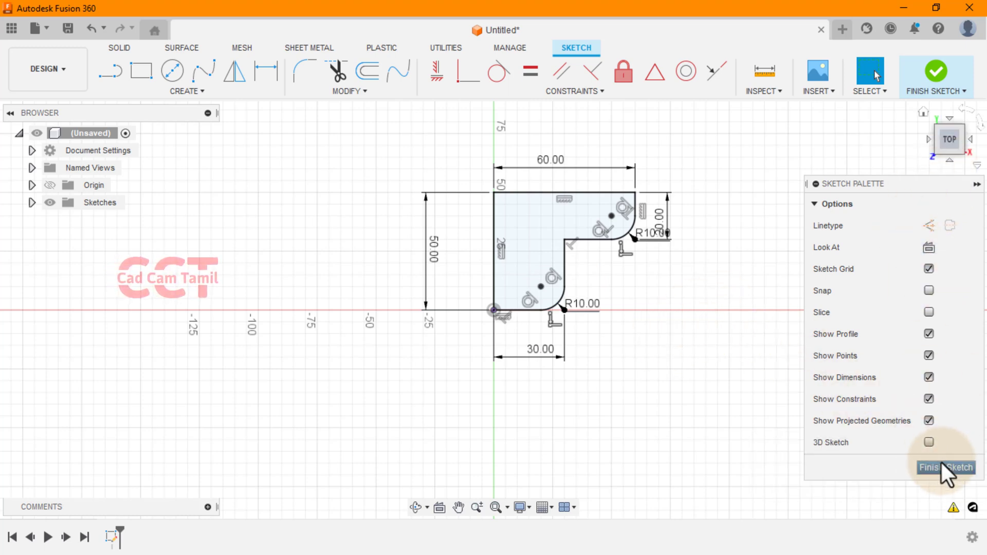
left_click(943, 466)
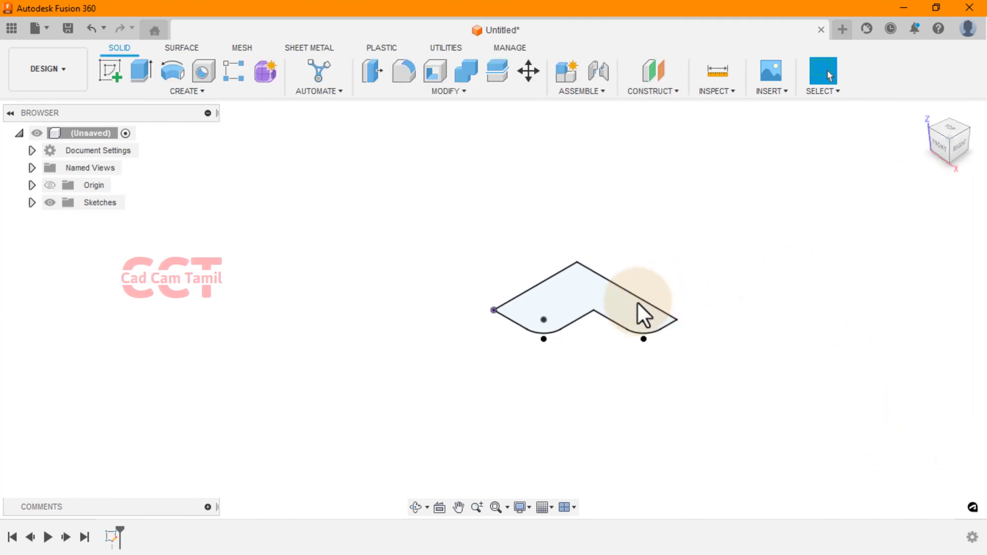
Extrude the filleted L-profile into a 10 mm solid base block and select its right side face.
left_click(600, 304)
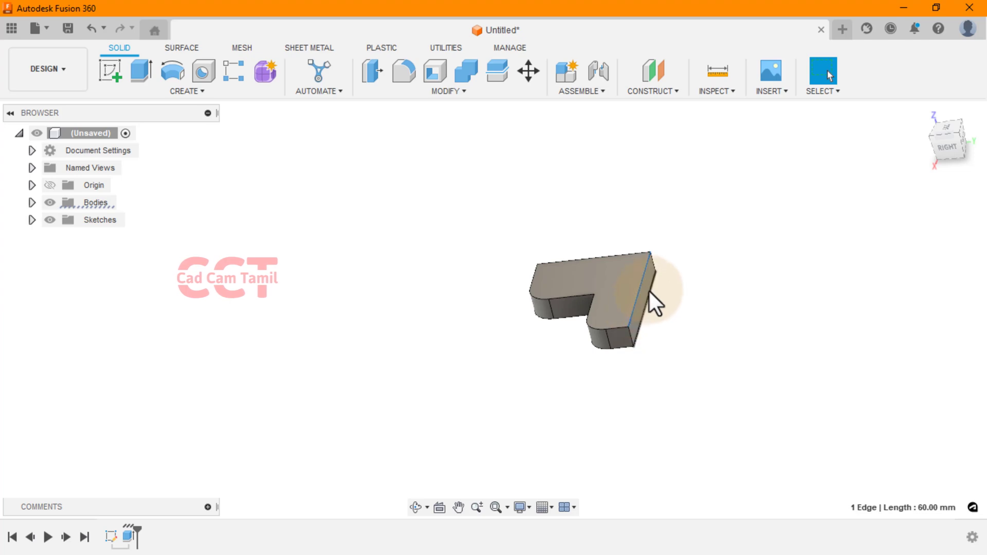
left_click(646, 289)
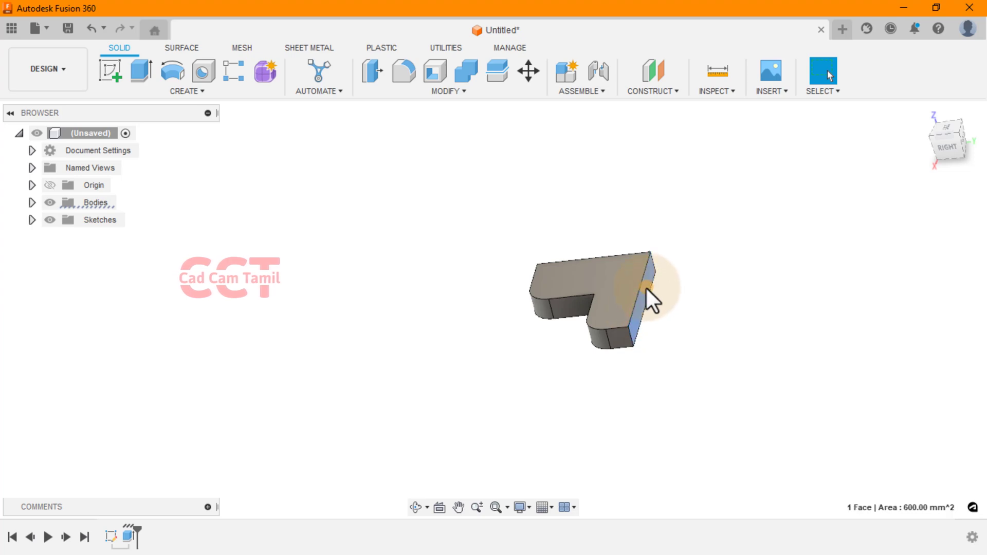
Start a sketch on the block's side face, viewed straight from the front.
left_click(108, 73)
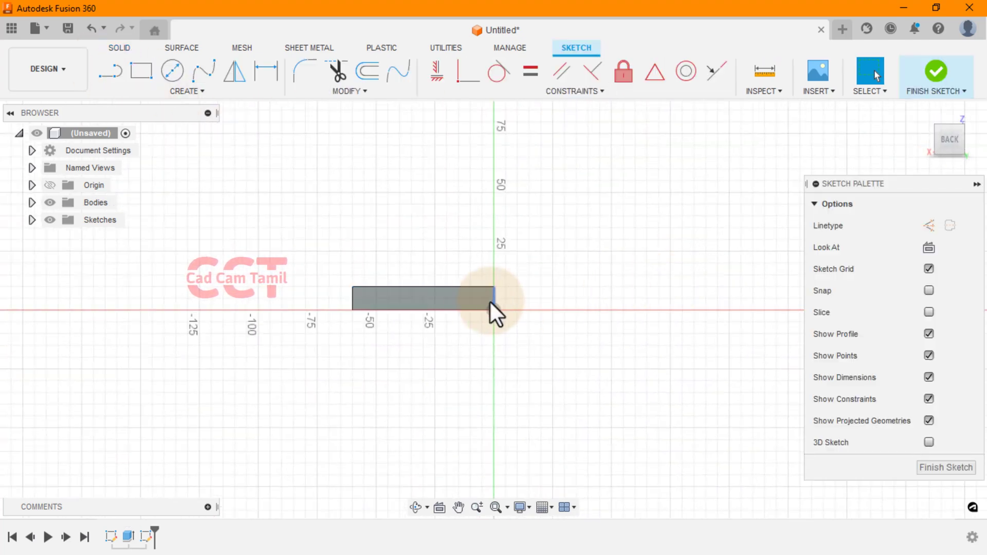
mouse_move(949, 140)
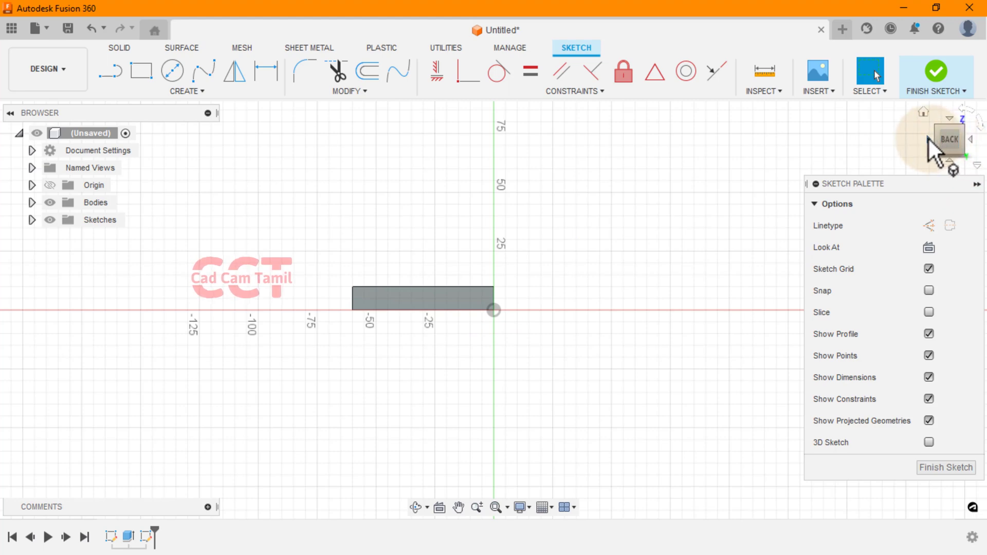
left_click(928, 138)
left_click(928, 138)
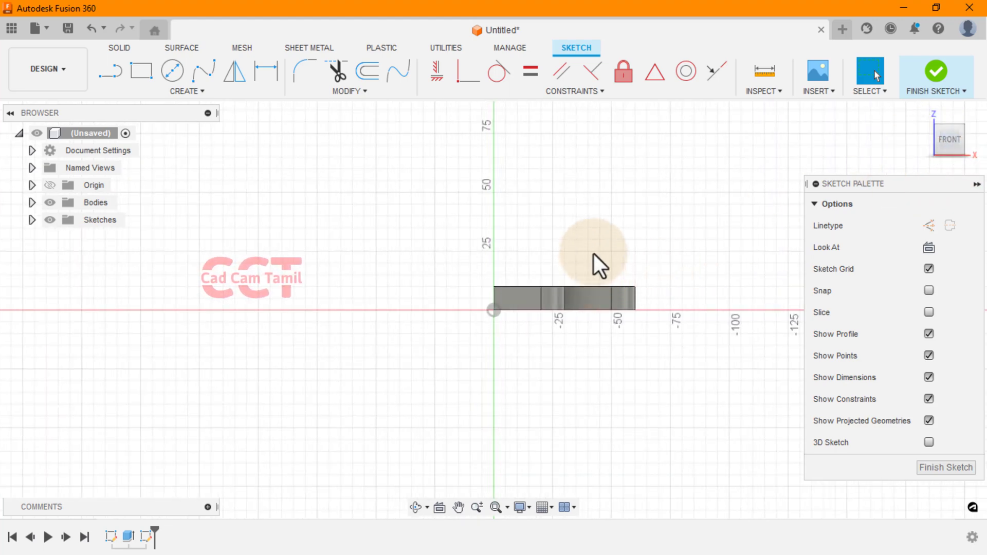
middle_click_drag(591, 265, 553, 281, "shift")
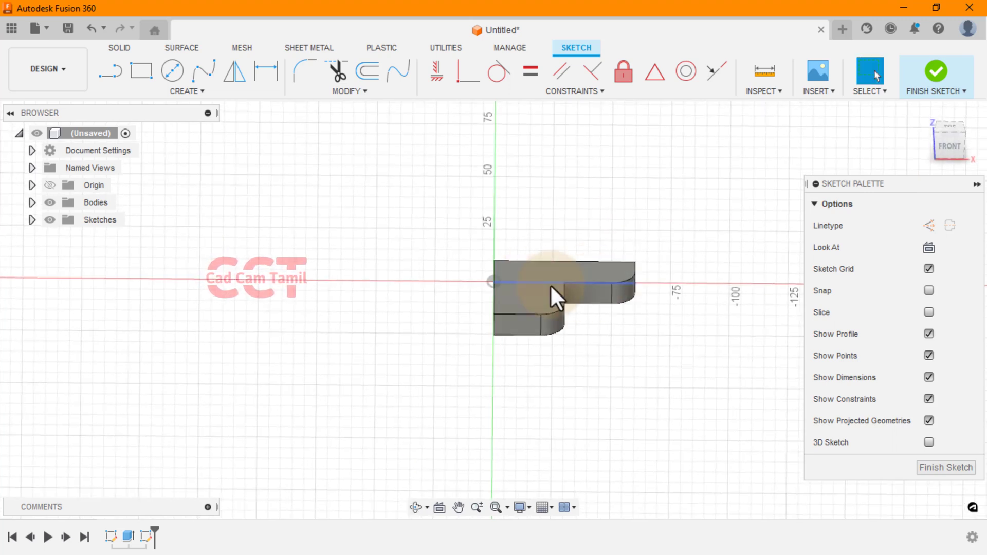
left_click(952, 146)
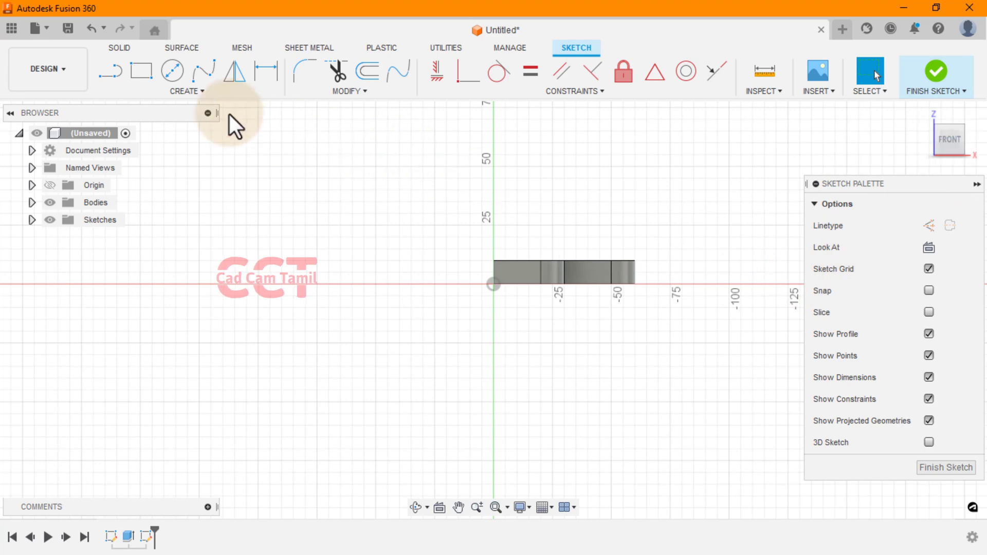
Draw the step's first lines on the block edge and delete the stray upright line.
left_click(122, 75)
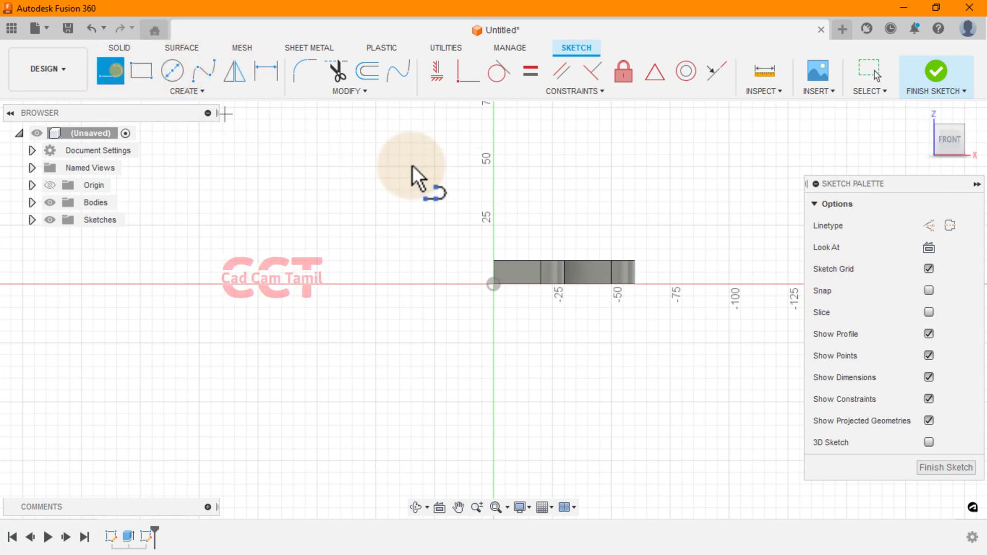
left_click(495, 261)
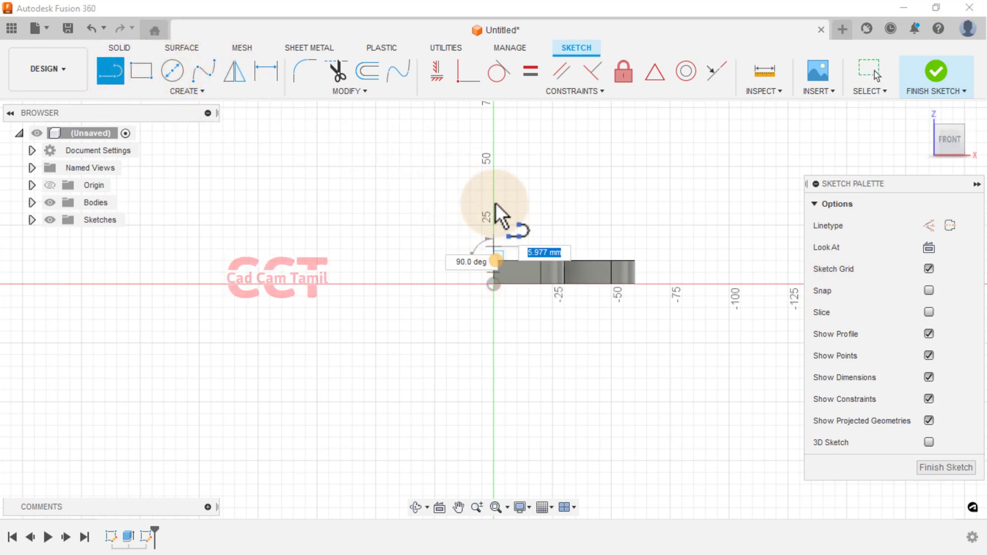
left_click(494, 232)
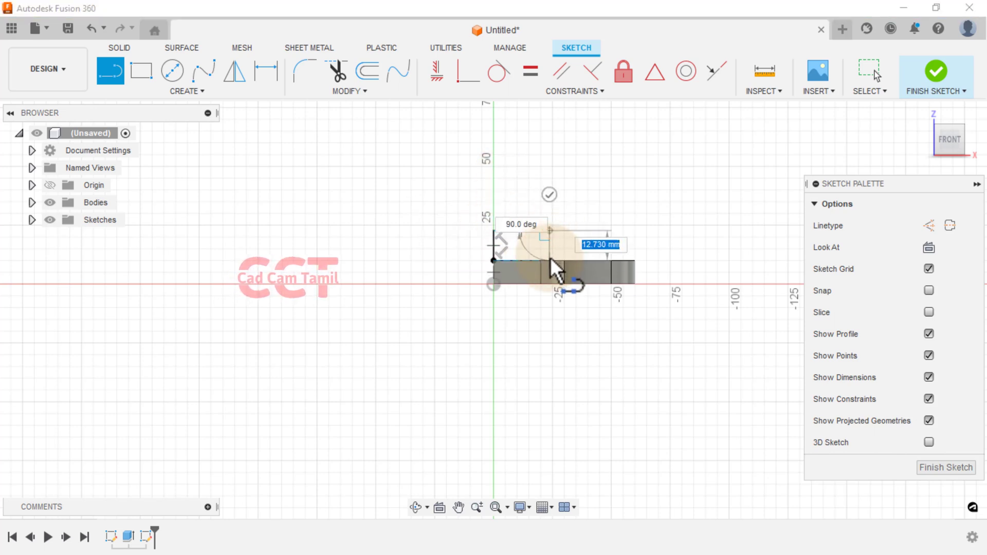
left_click(550, 258)
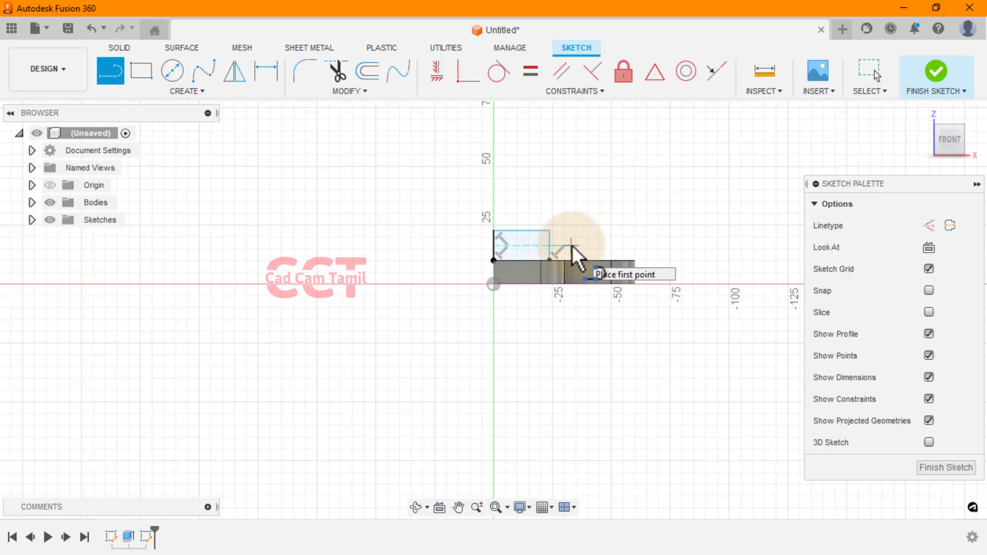
key("Escape")
left_click(550, 240)
key("Delete")
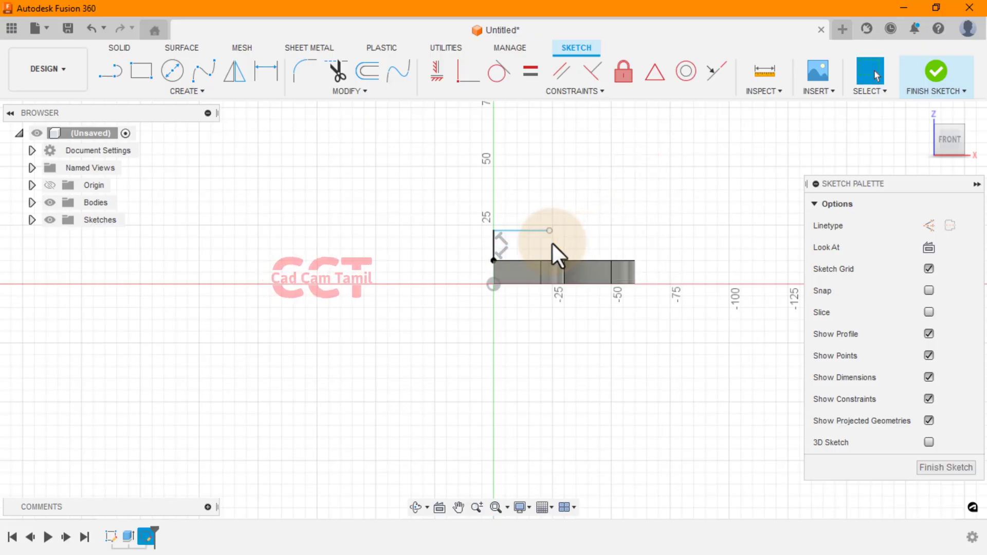
Continue the outline down into the low step, across, and up around the tall column.
left_click(109, 70)
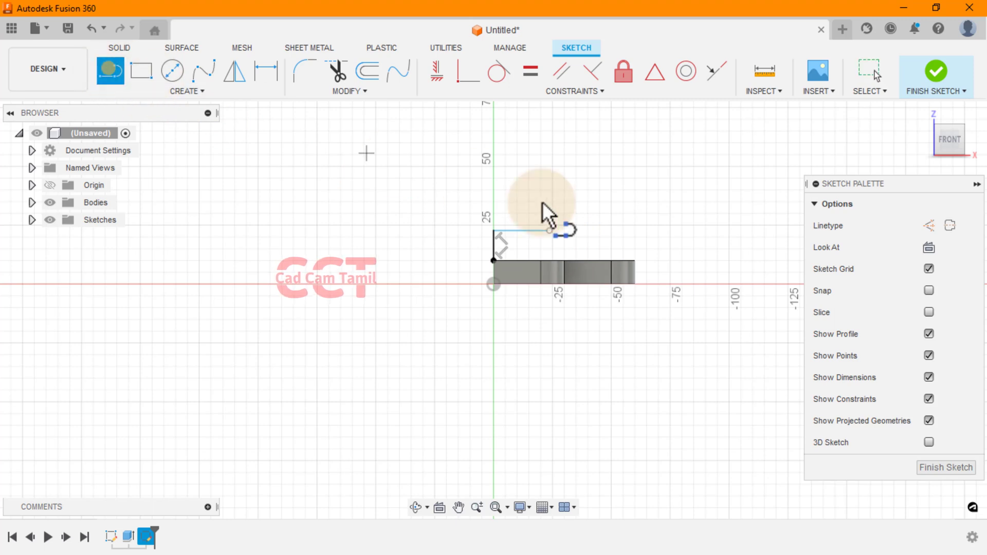
left_click(550, 231)
left_click(551, 250)
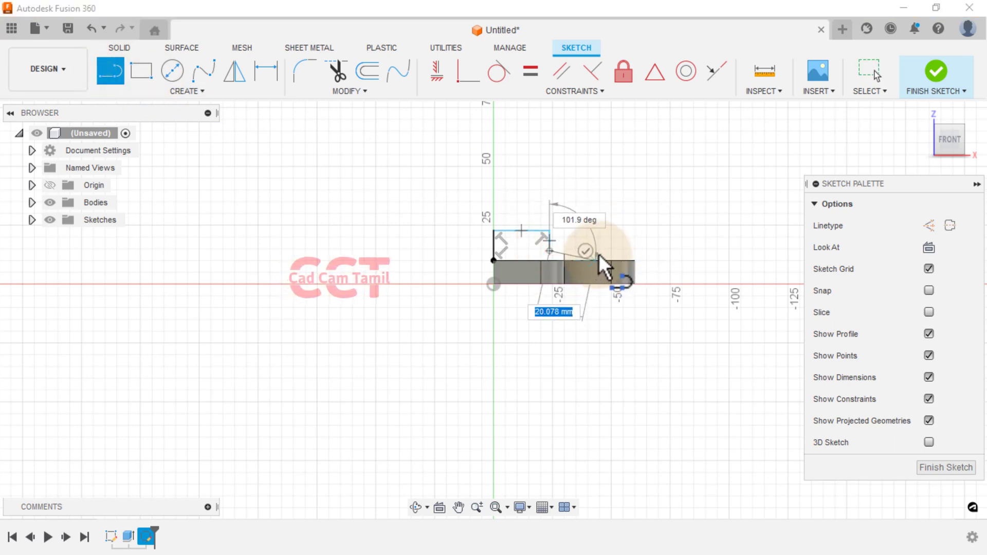
left_click(599, 251)
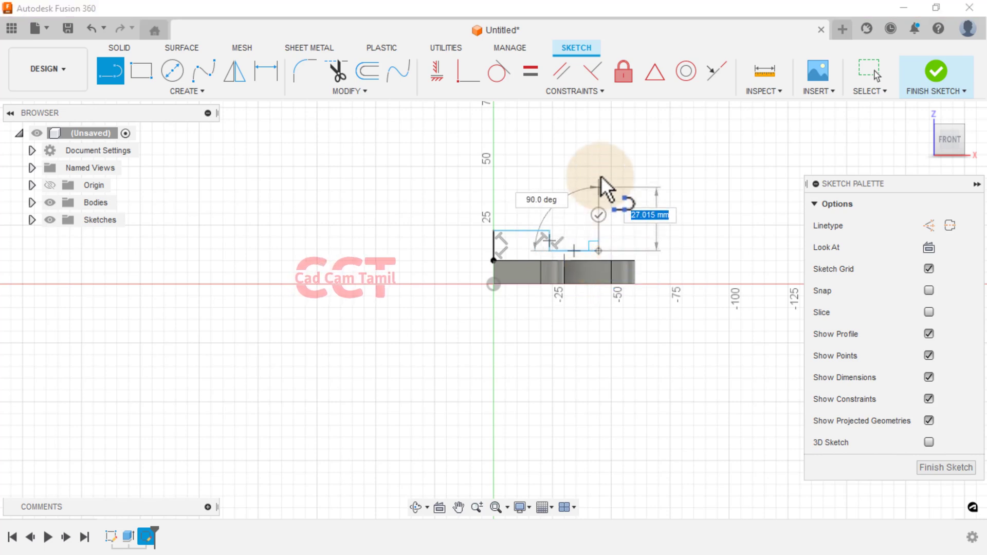
left_click(600, 170)
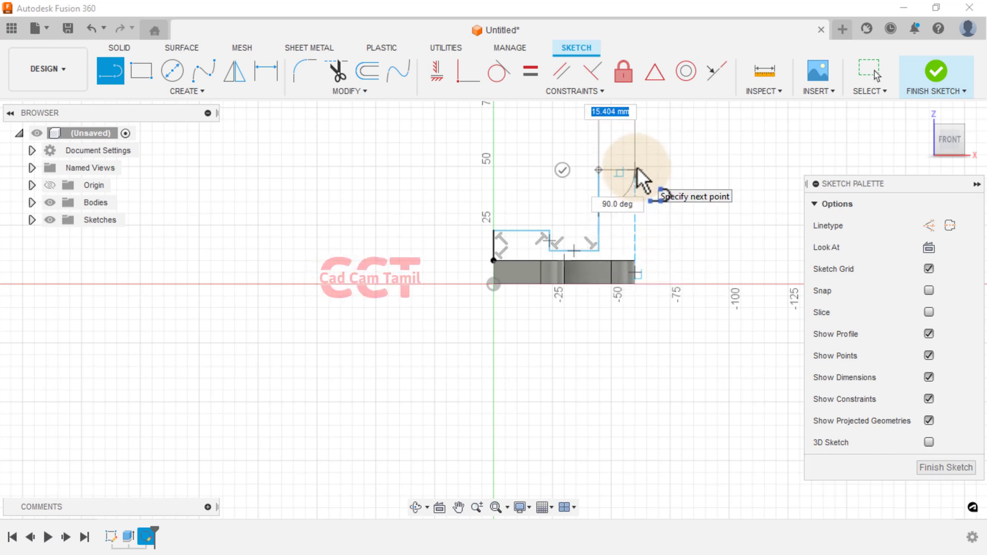
left_click(638, 169)
left_click(637, 259)
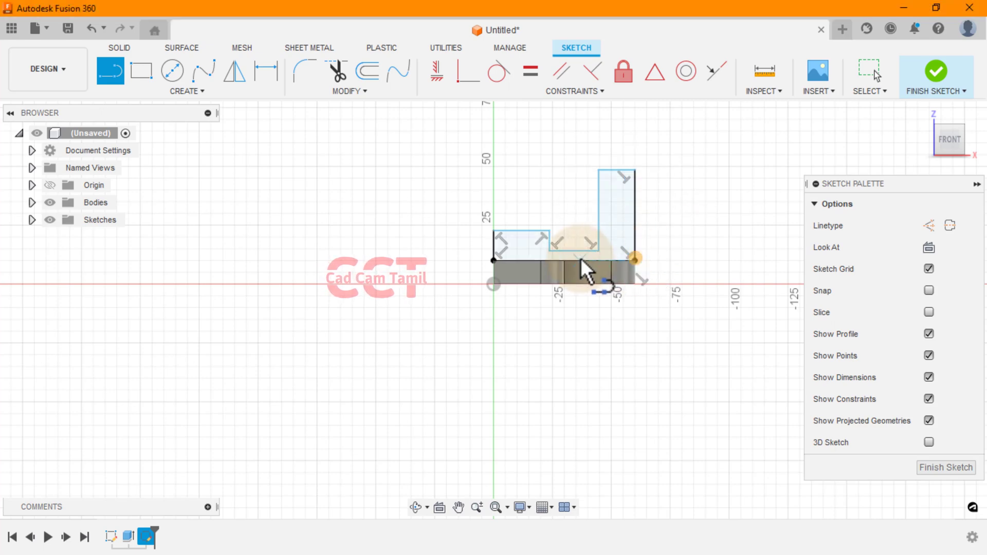
key("Escape")
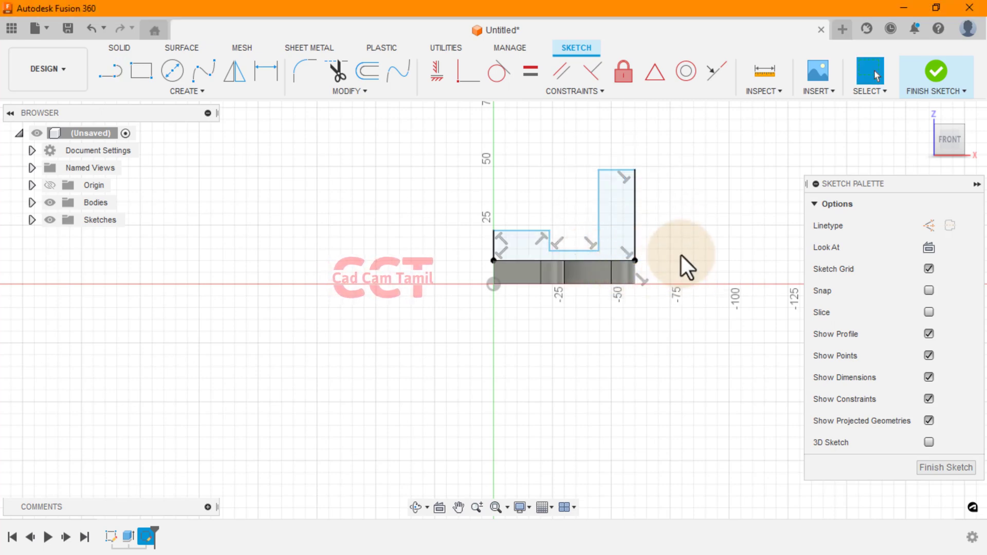
scroll(682, 241, "up", 1)
scroll(684, 234, "up", 1)
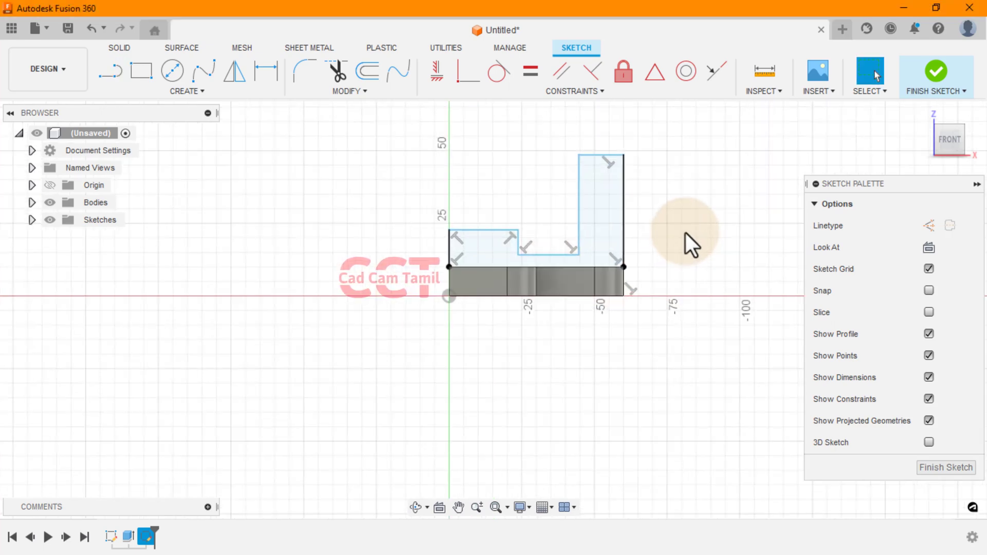
scroll(687, 230, "up", 1)
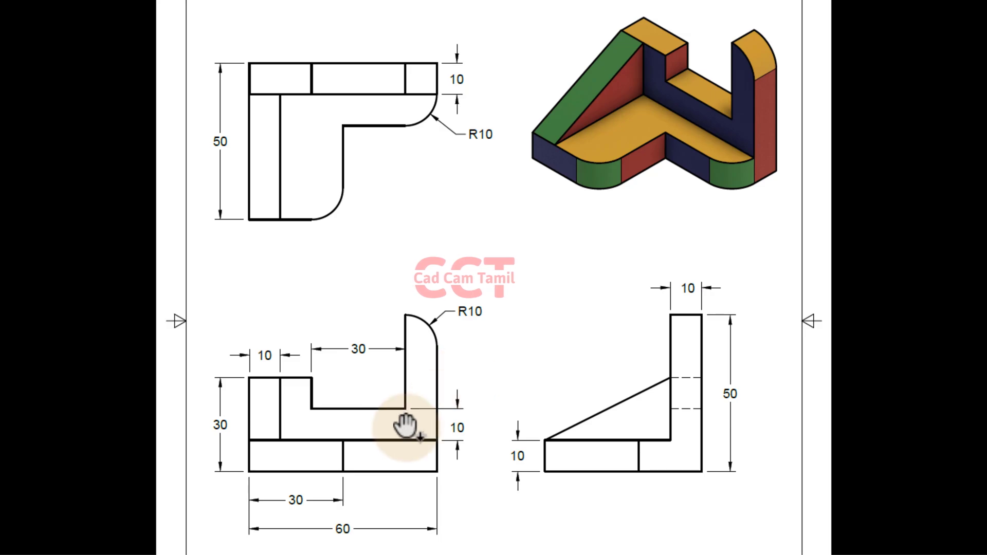
key("alt+Tab")
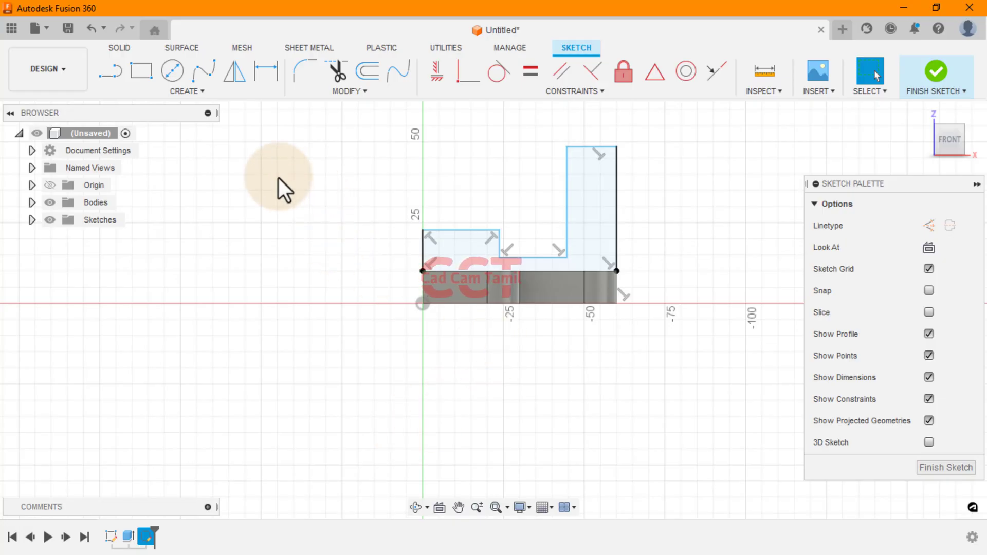
Dimension the step 20 tall and 30 wide, and the column 10 wide.
left_click(266, 70)
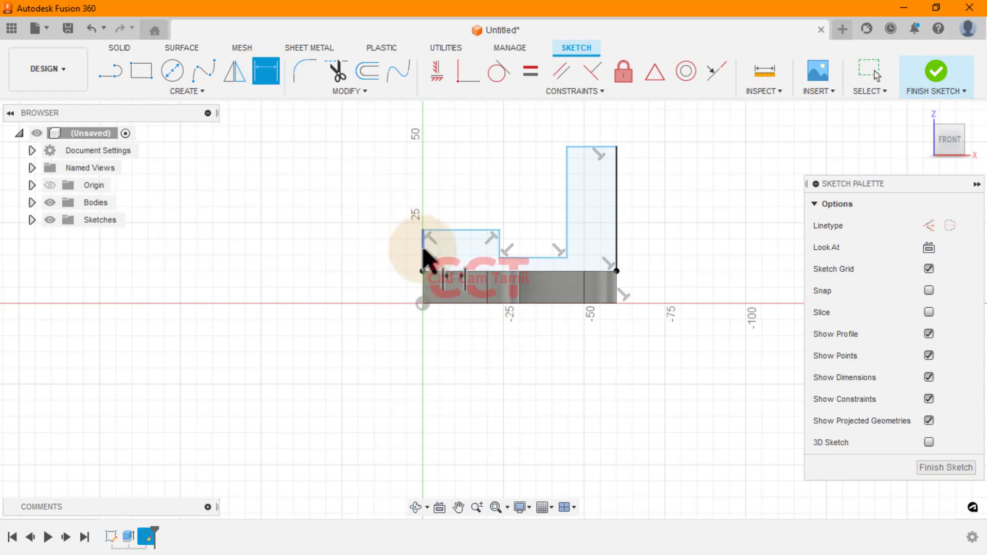
left_click(423, 251)
left_click(388, 253)
type("20")
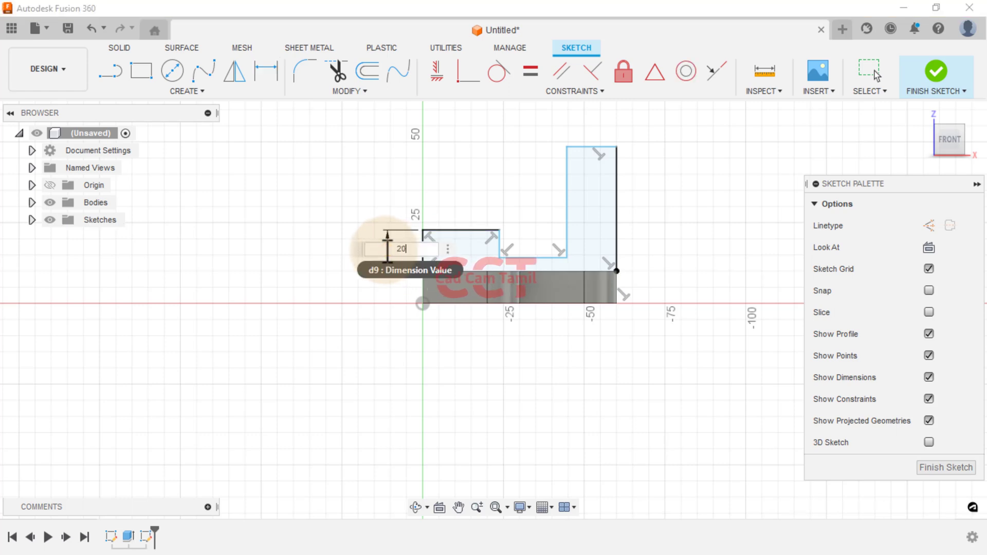
key("Return")
left_click(470, 207)
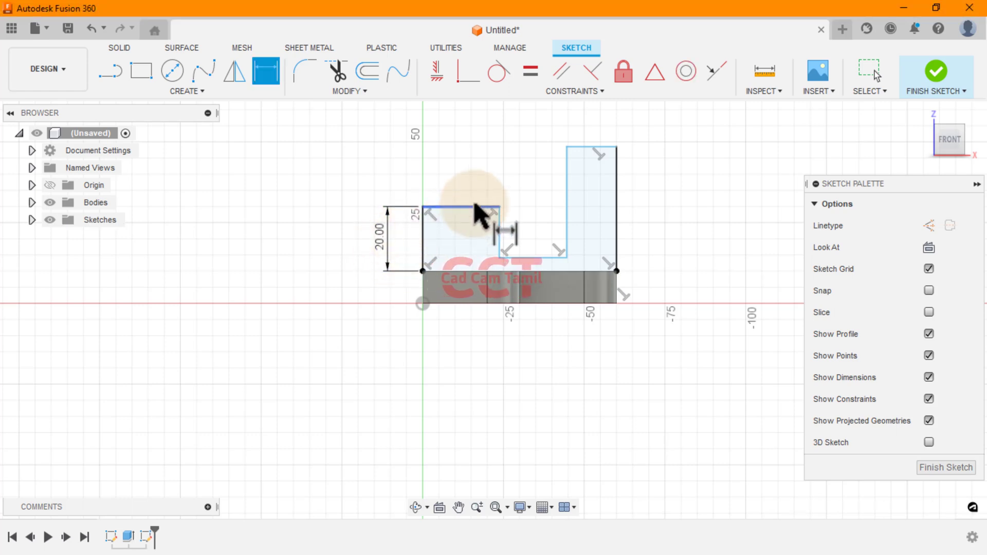
left_click(474, 172)
type("30")
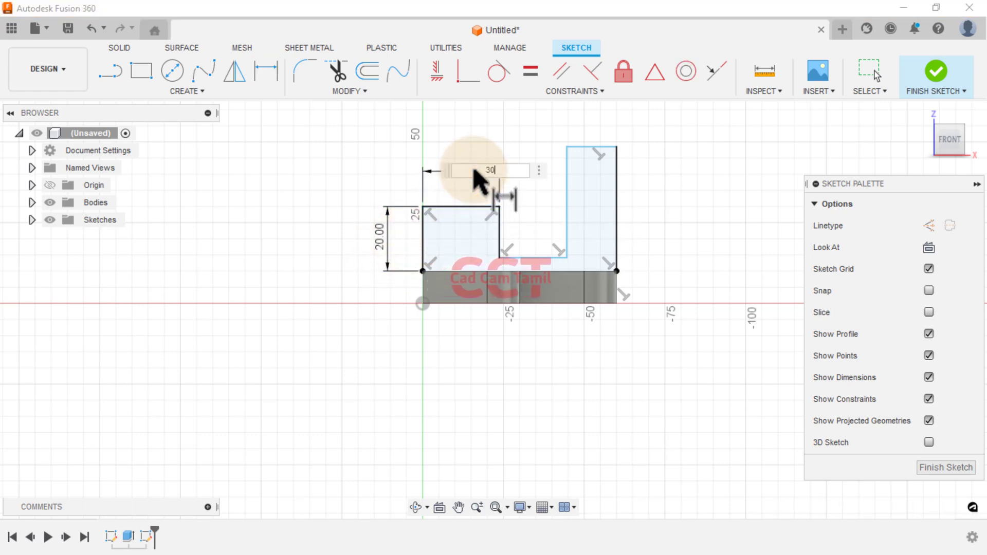
key("Return")
left_click(589, 148)
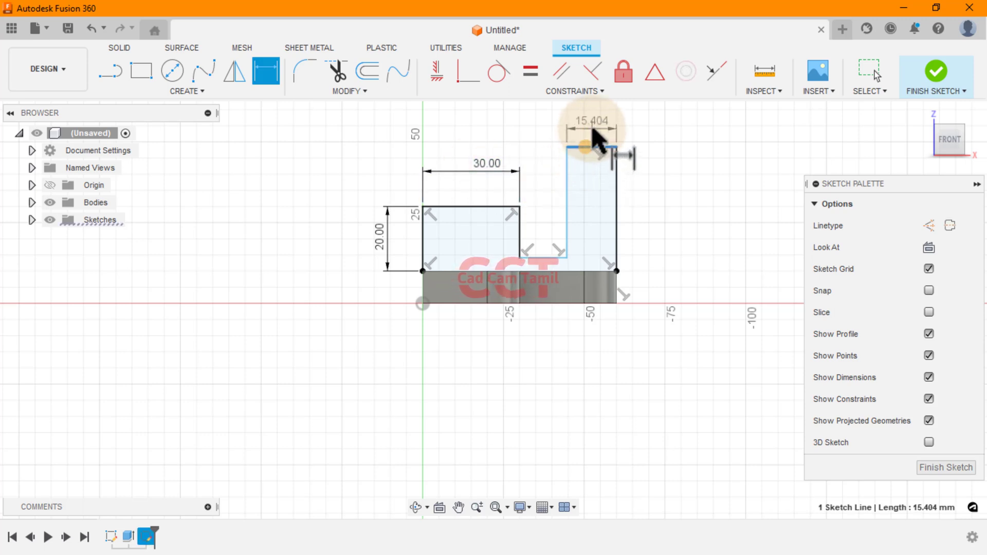
left_click(594, 129)
type("10")
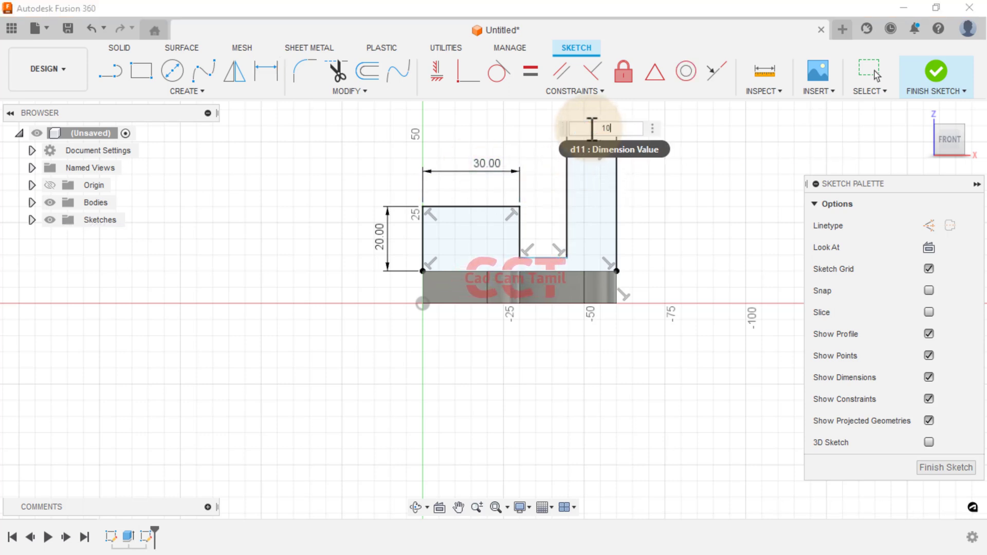
key("Return")
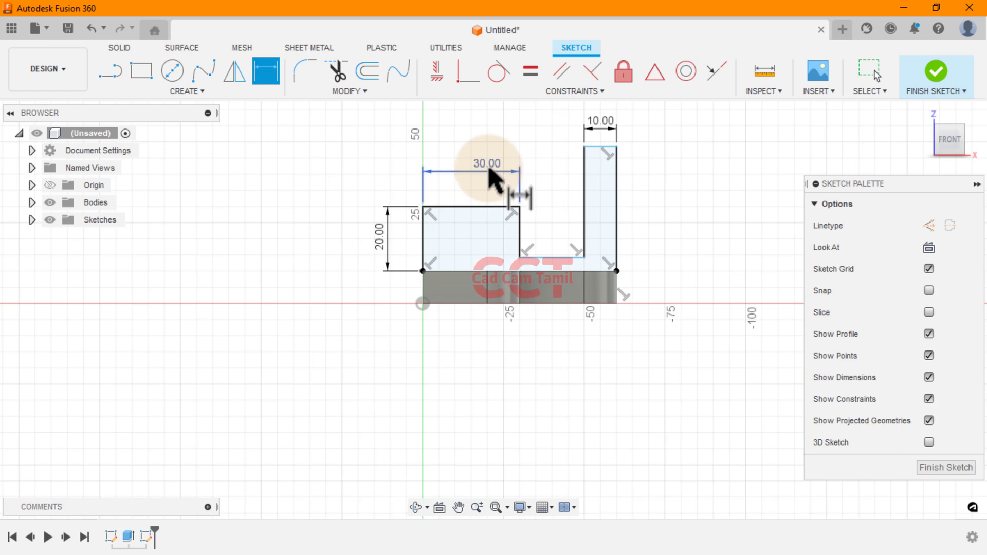
Change the step width to 20 and set the right bottom edge 10 high.
double_click(491, 176)
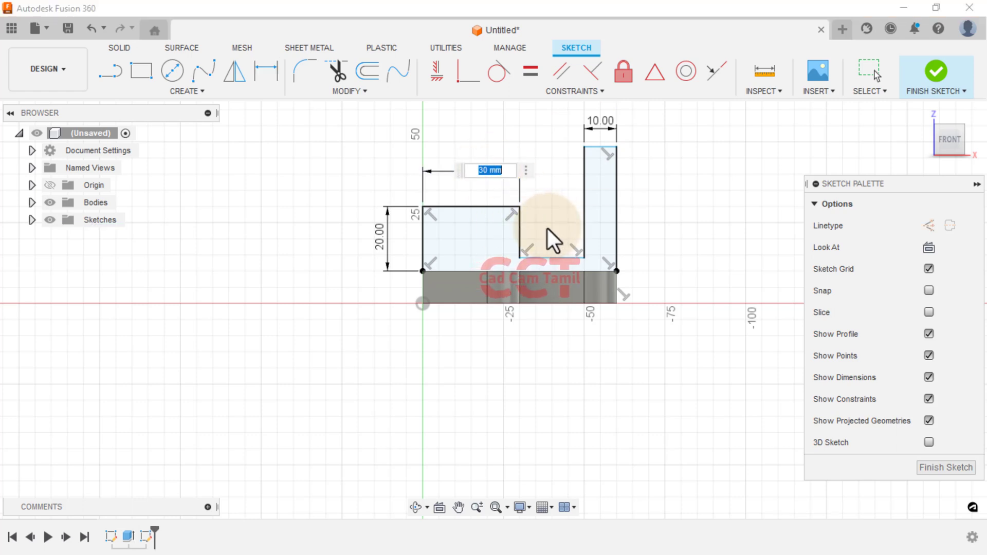
type("20")
key("Return")
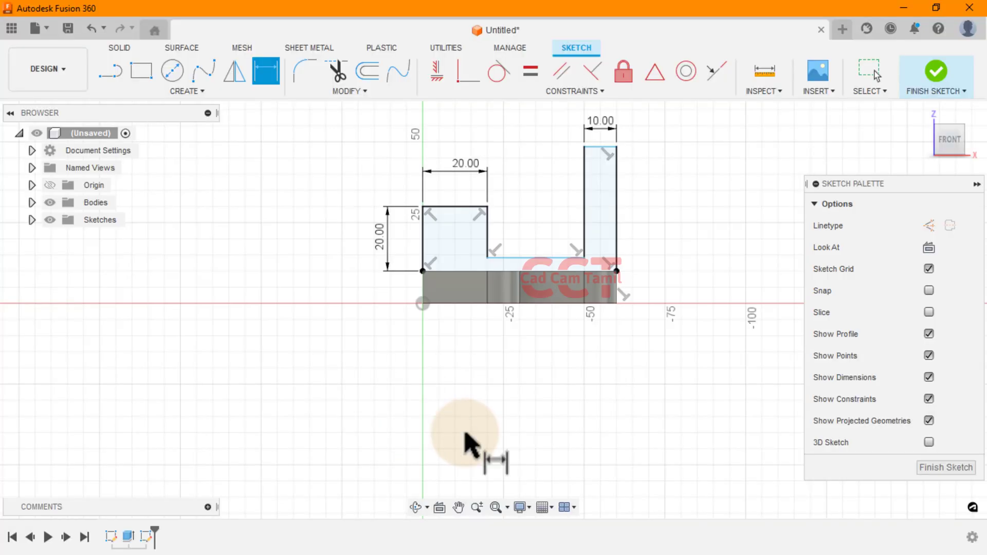
left_click(532, 259)
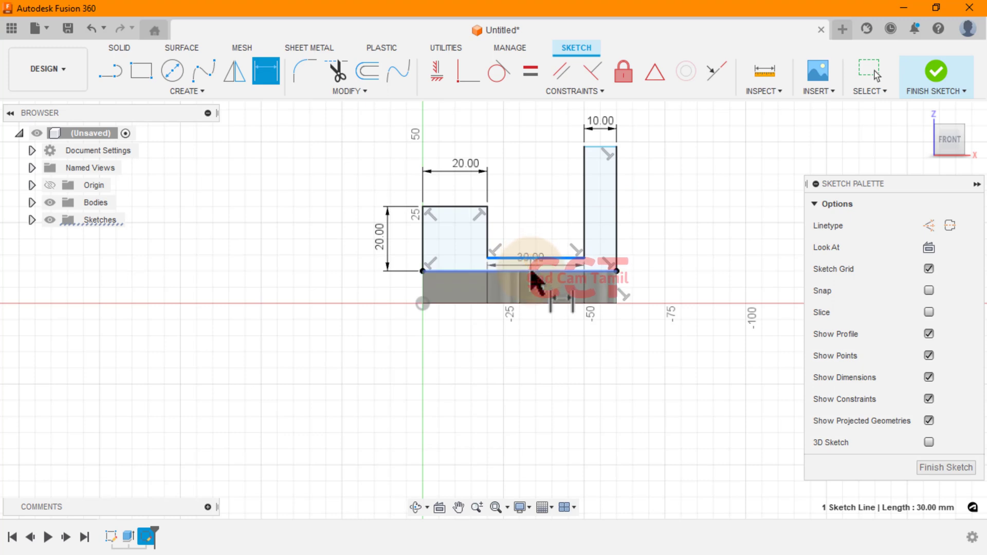
left_click(616, 271)
left_click(638, 267)
type("10")
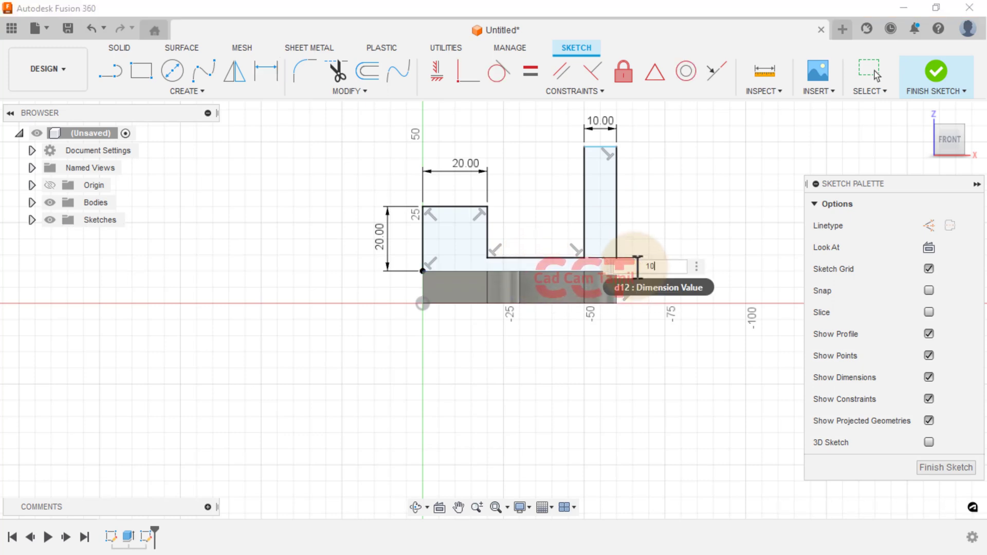
key("Return")
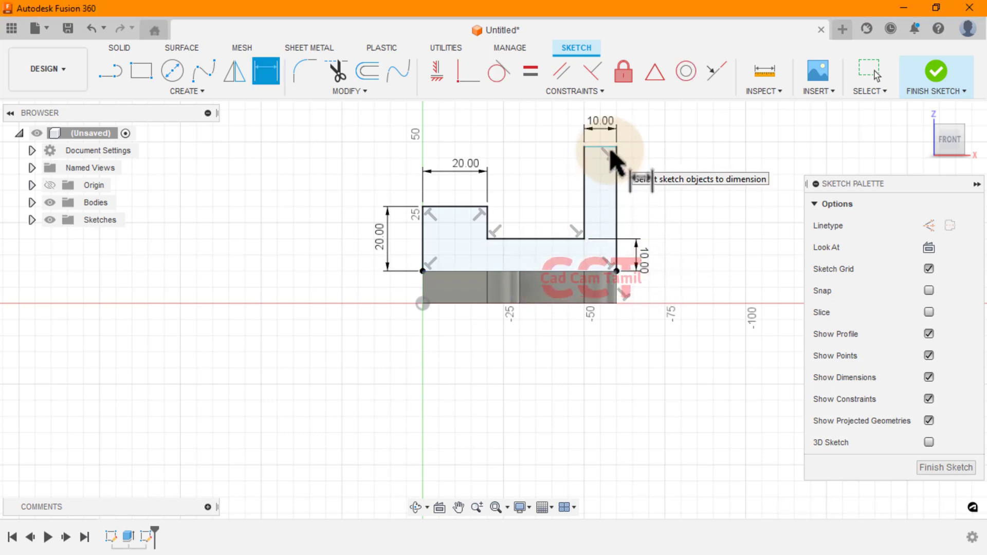
Round the tall tab's top corner with a 10 mm fillet.
left_click(306, 72)
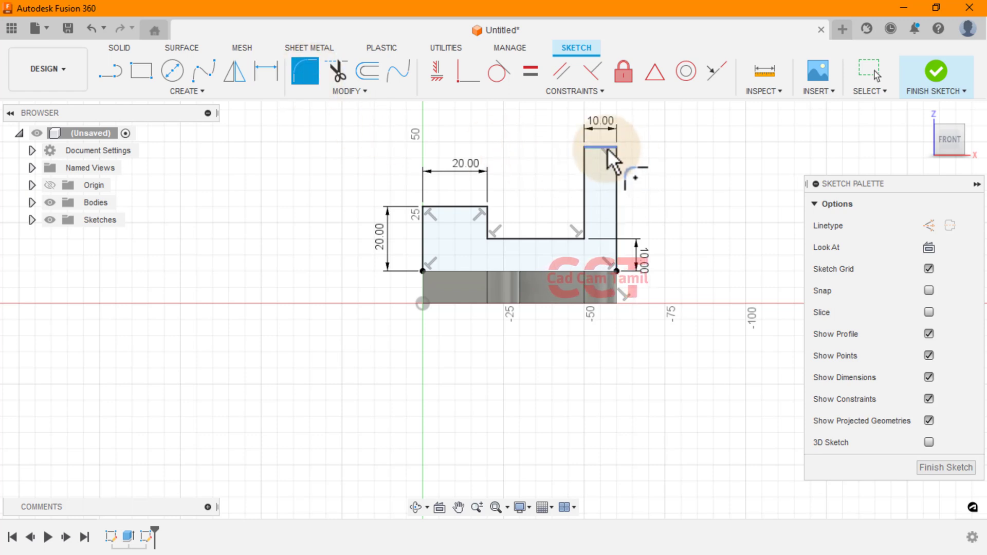
left_click(607, 147)
left_click(616, 164)
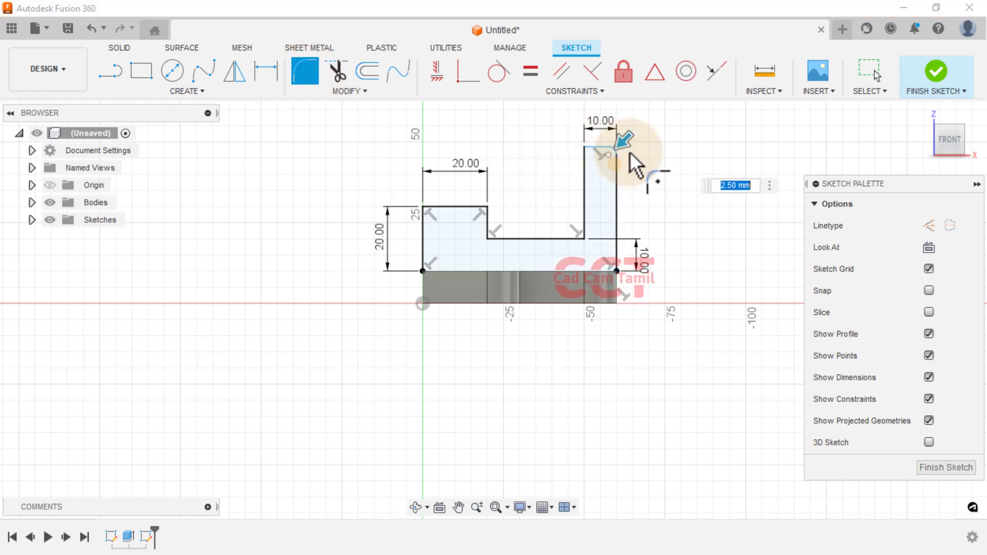
key("Return")
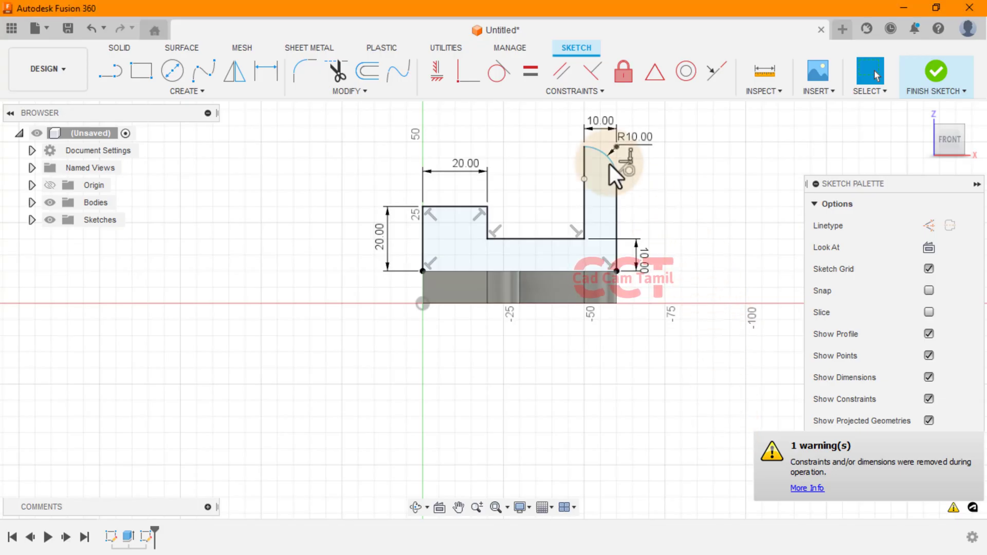
left_click(584, 147)
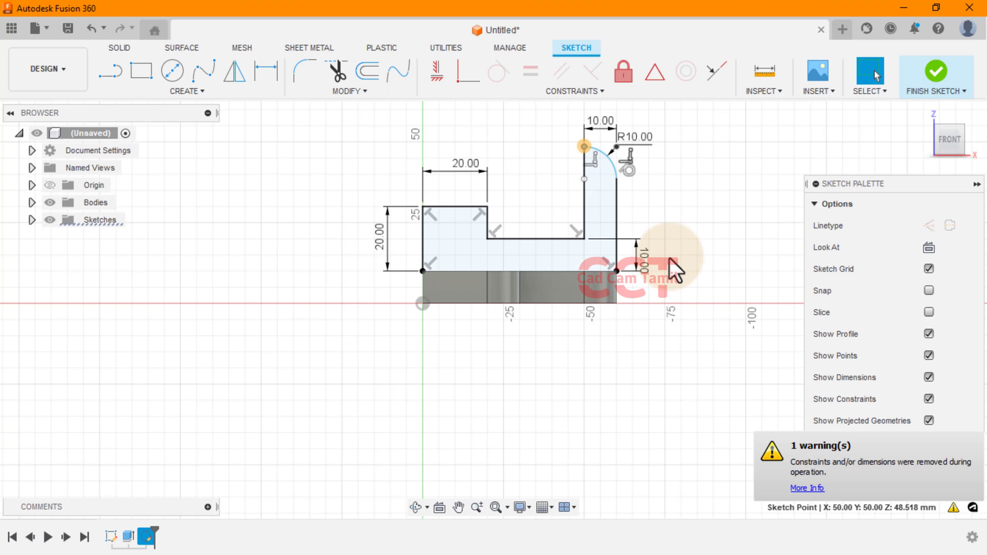
left_click(596, 304)
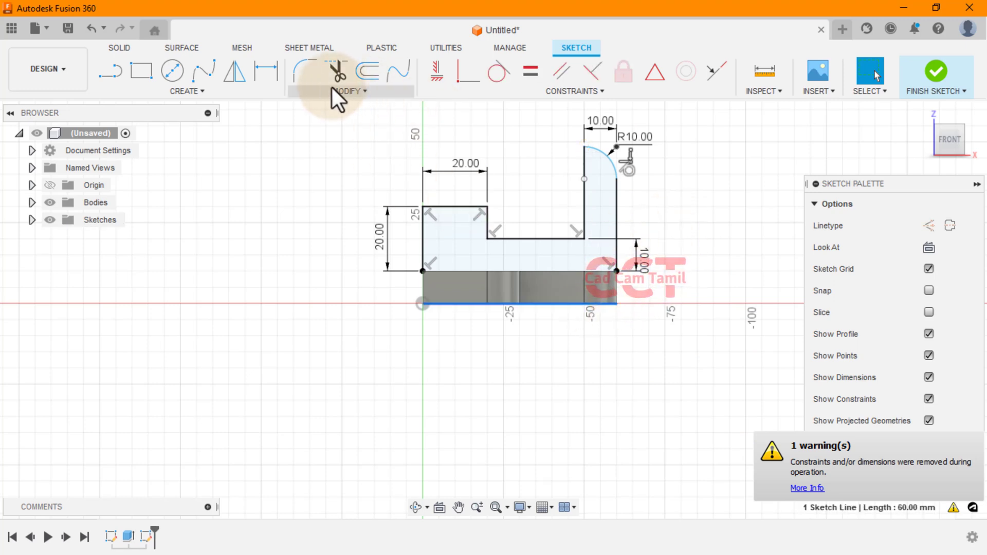
Dimension the tab 50 mm tall and finish the sketch.
left_click(266, 68)
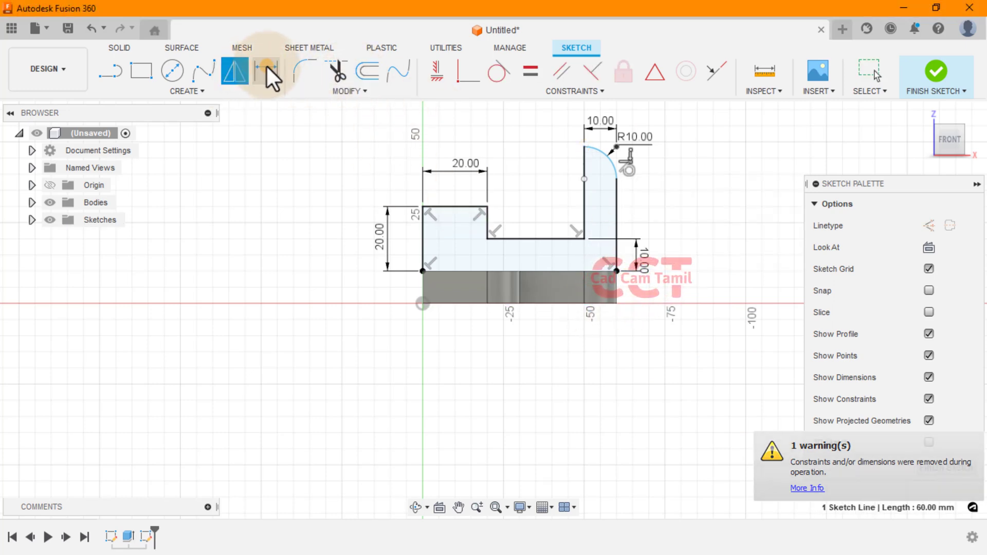
left_click(585, 147)
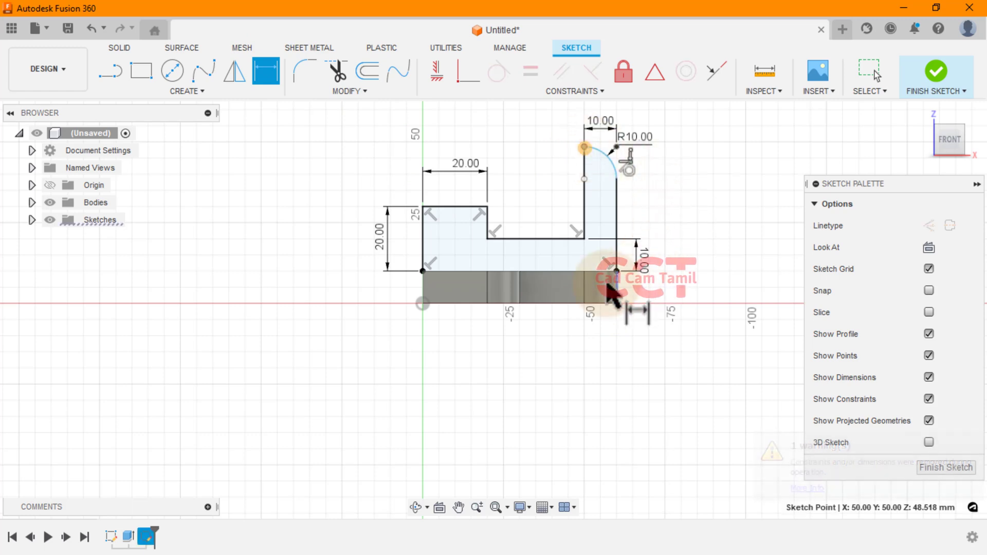
left_click(589, 304)
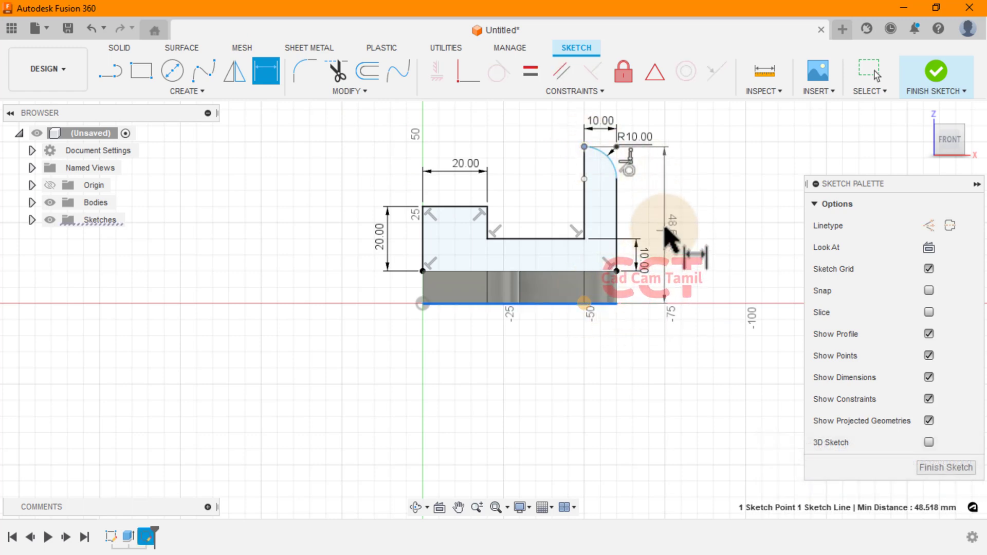
left_click(700, 306)
type("50")
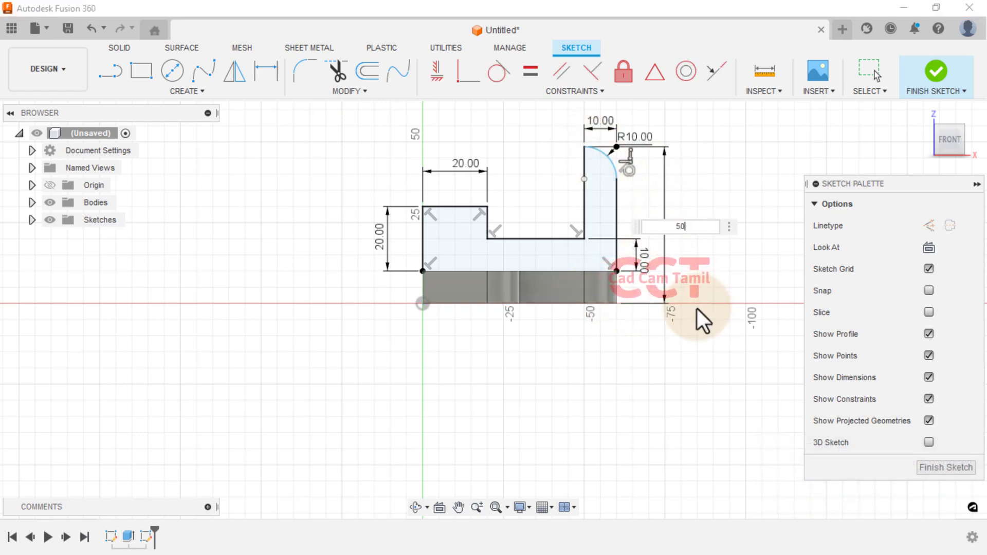
key("Return")
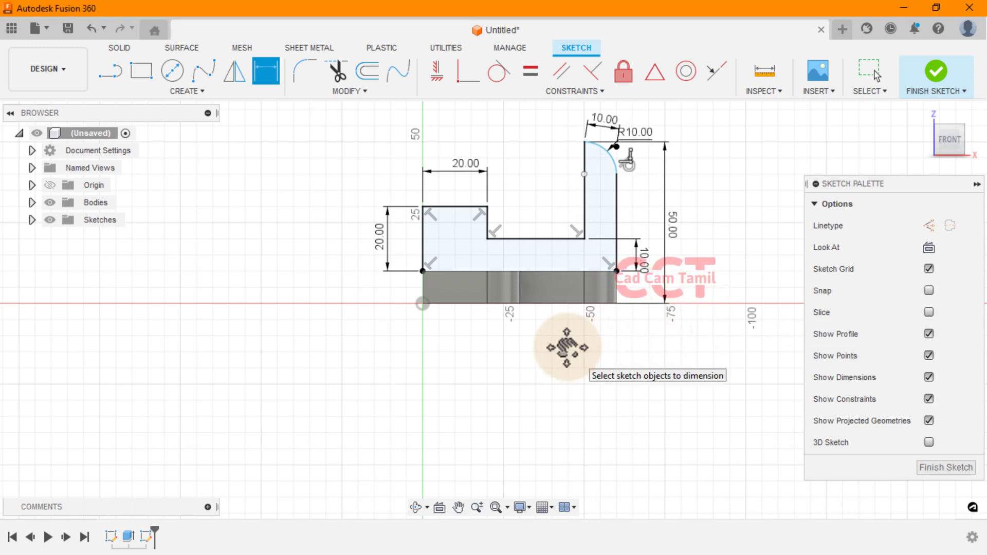
scroll(390, 358, "down", 1)
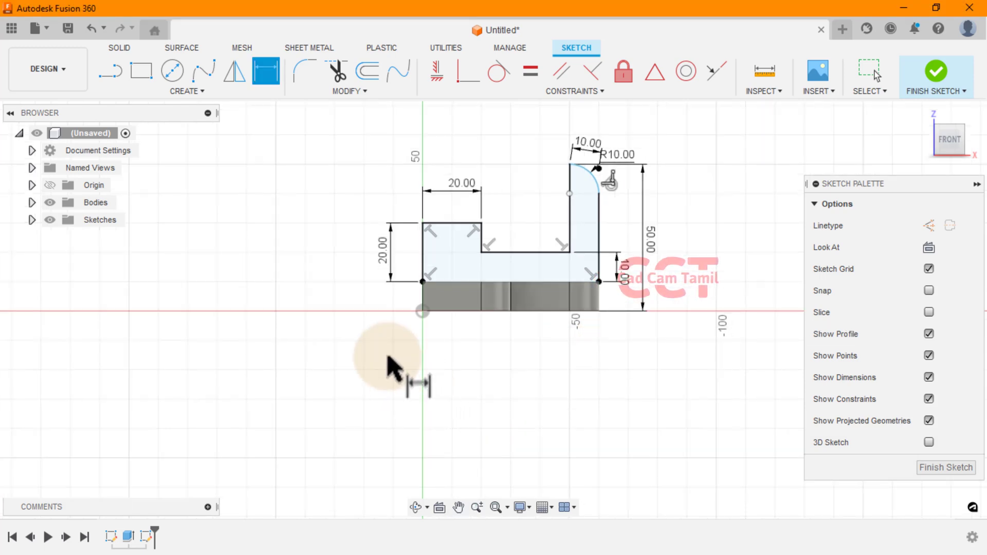
left_click(933, 468)
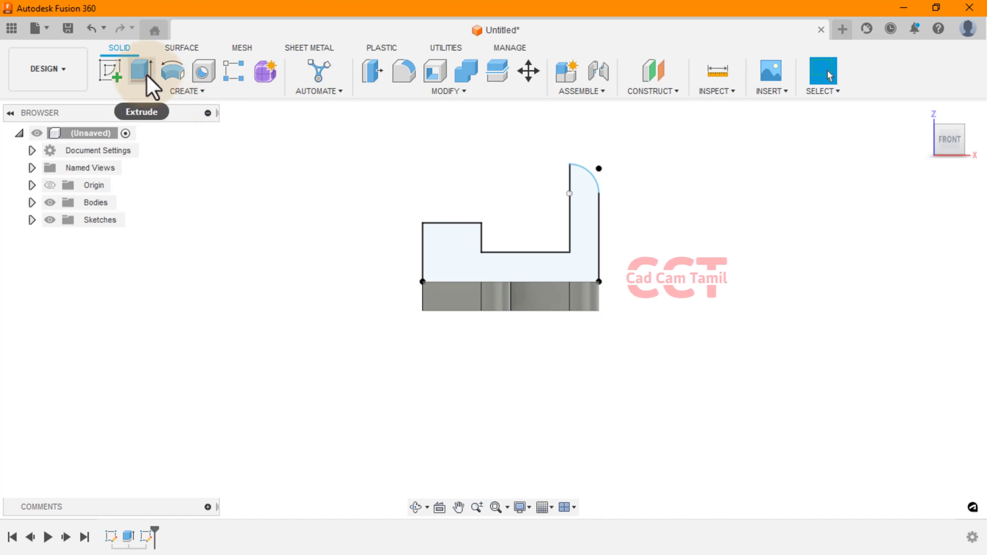
Extrude the stepped profile -10 mm, joining it to the base body.
left_click(143, 76)
left_click(463, 282)
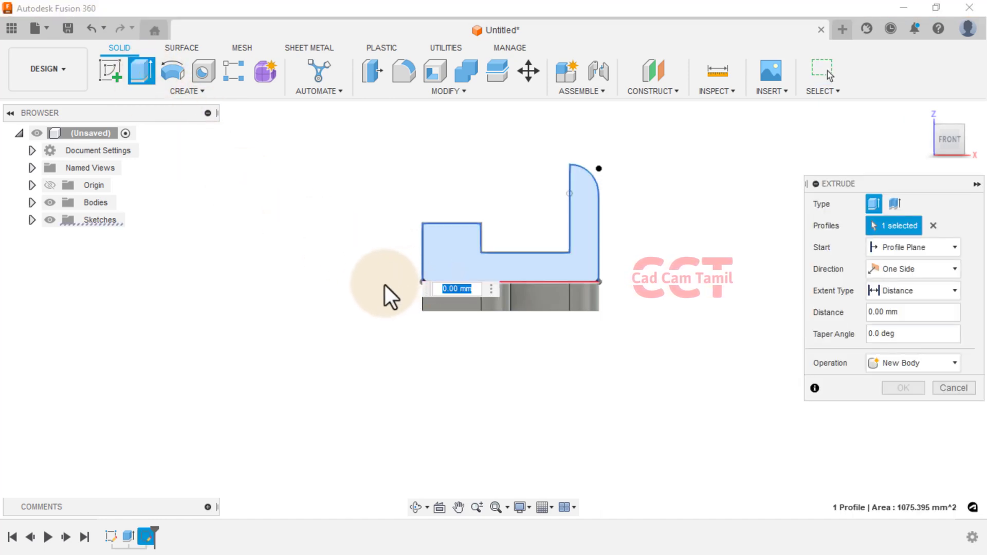
middle_click_drag(379, 294, 342, 364, "shift")
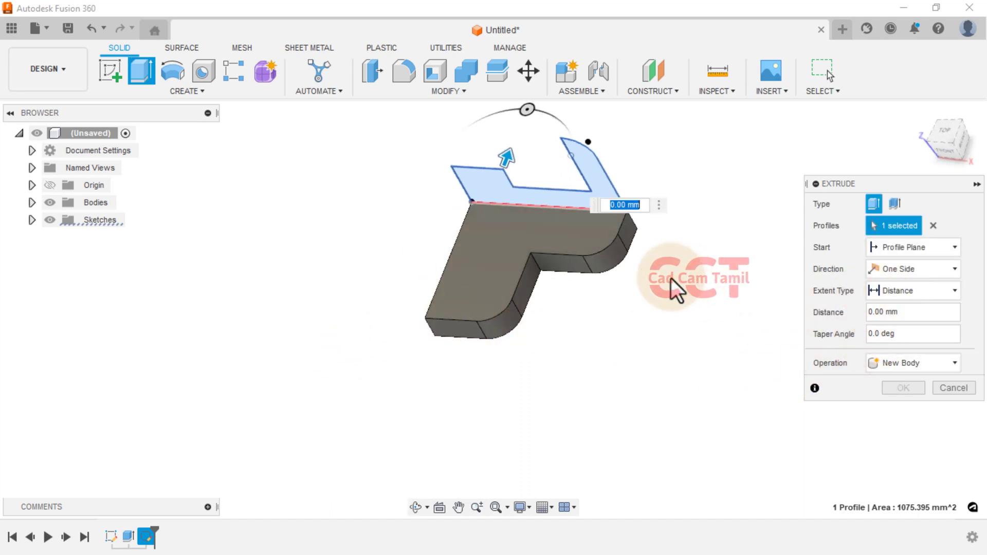
type("-10")
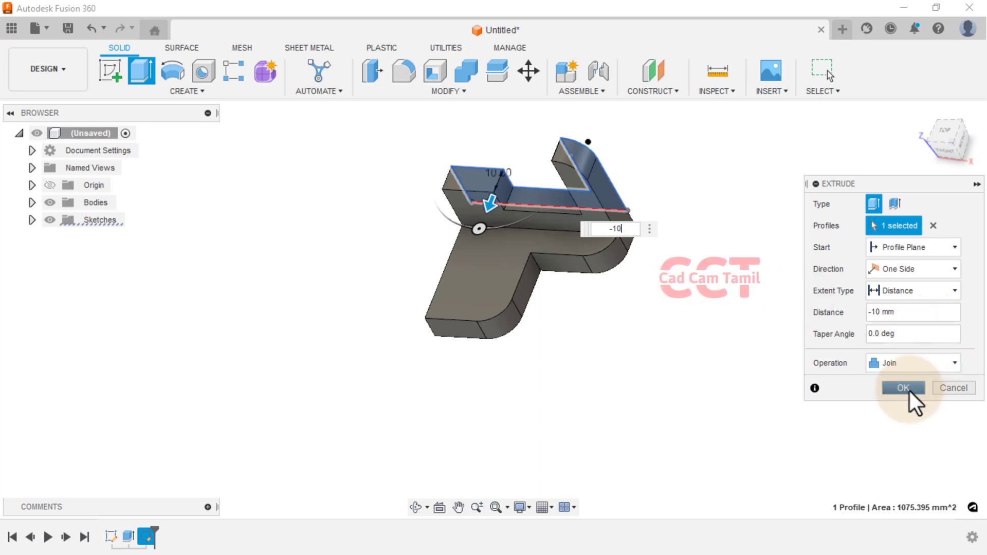
left_click(903, 388)
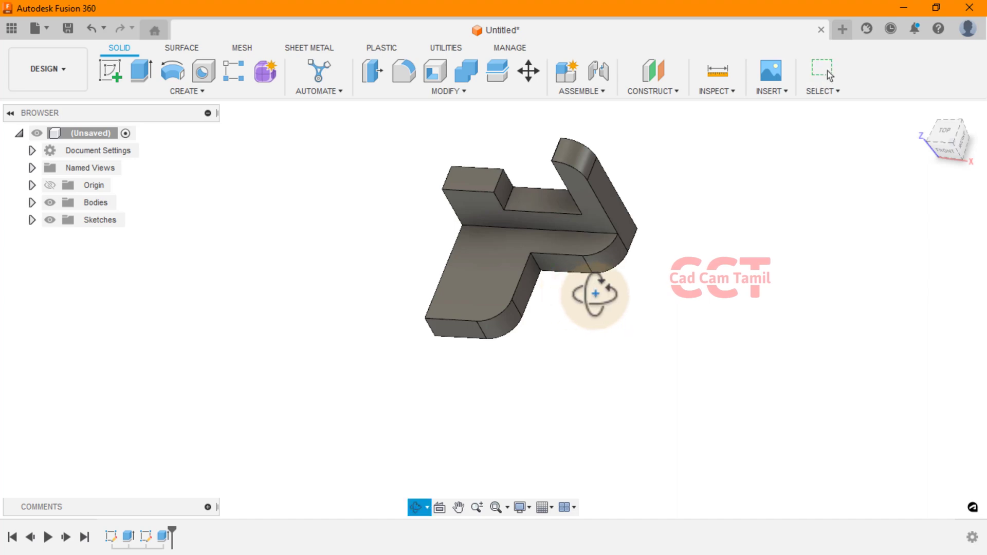
Orbit to the part's side face and start a new sketch on it.
mouse_move(573, 298)
middle_mouse_down("shift")
mouse_move(667, 266)
mouse_move(455, 304)
middle_mouse_up("shift")
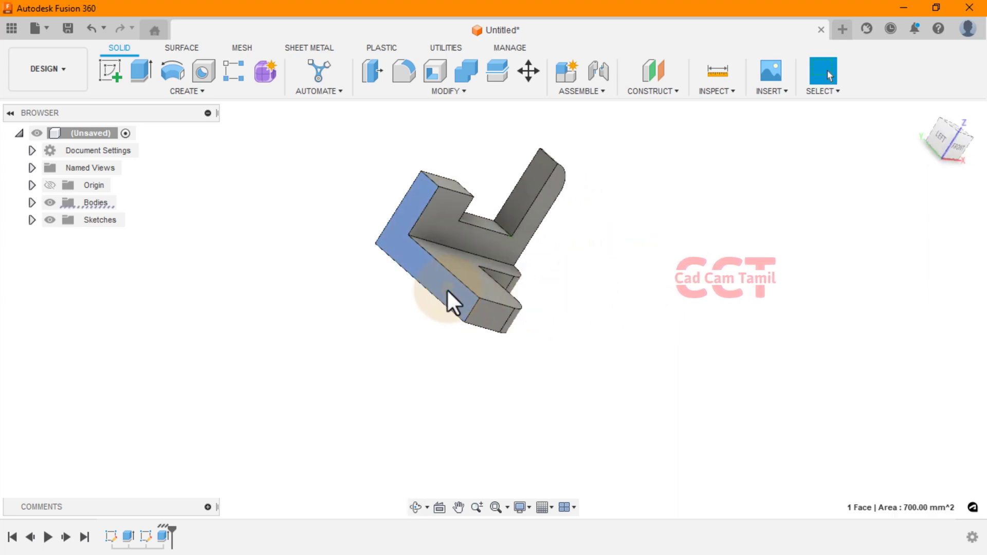
left_click(110, 72)
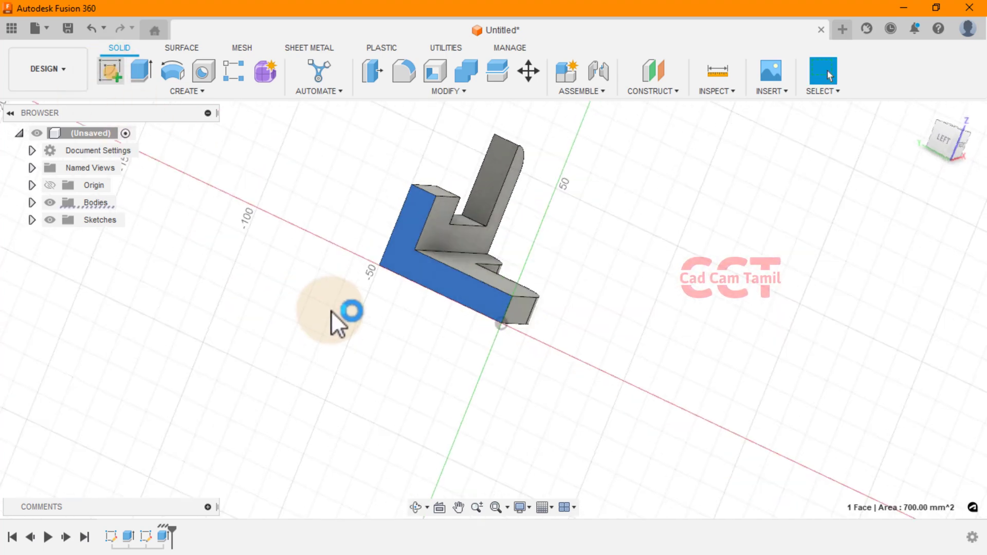
scroll(313, 239, "up", 2)
Draw a diagonal rib line from the L's inner corner down to the bottom leg.
scroll(315, 240, "up", 2)
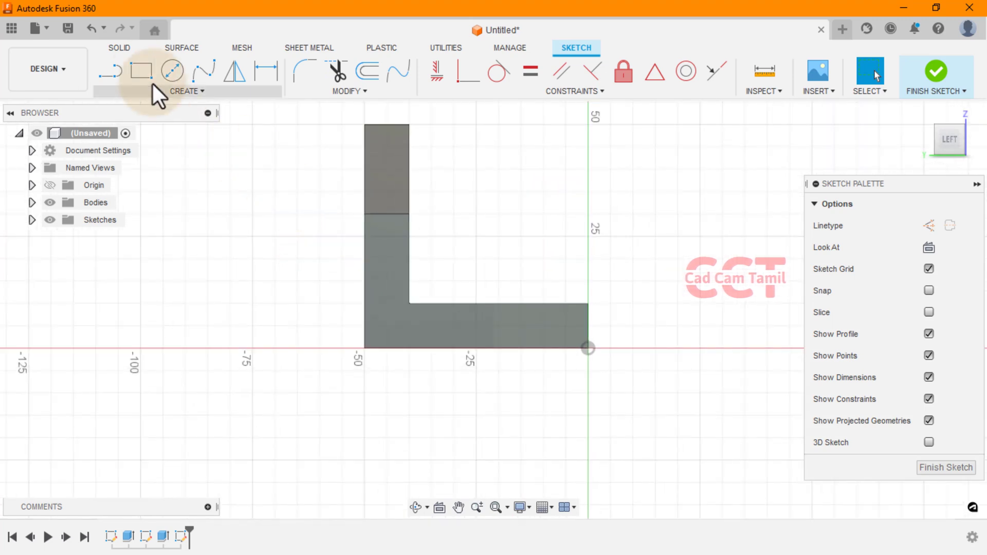
left_click(119, 72)
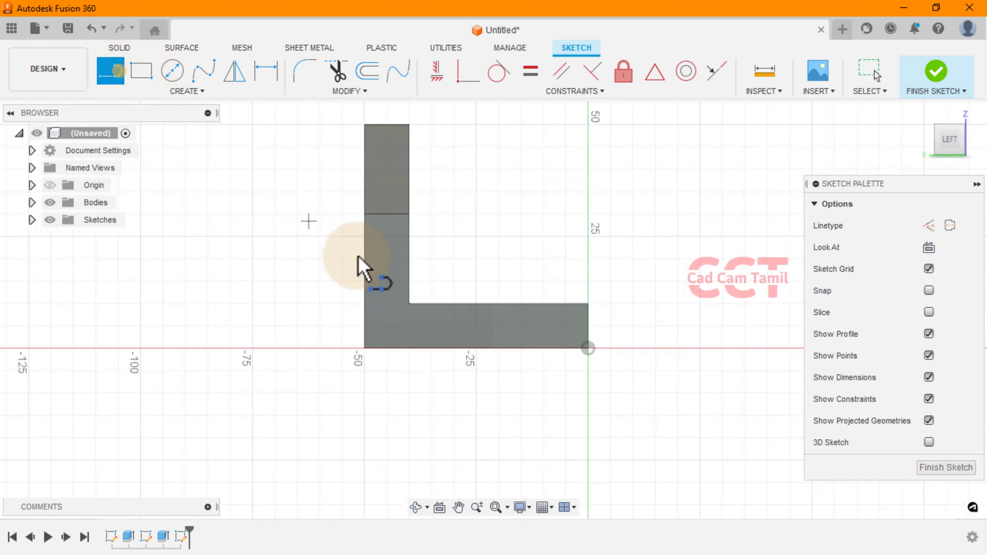
left_click(406, 215)
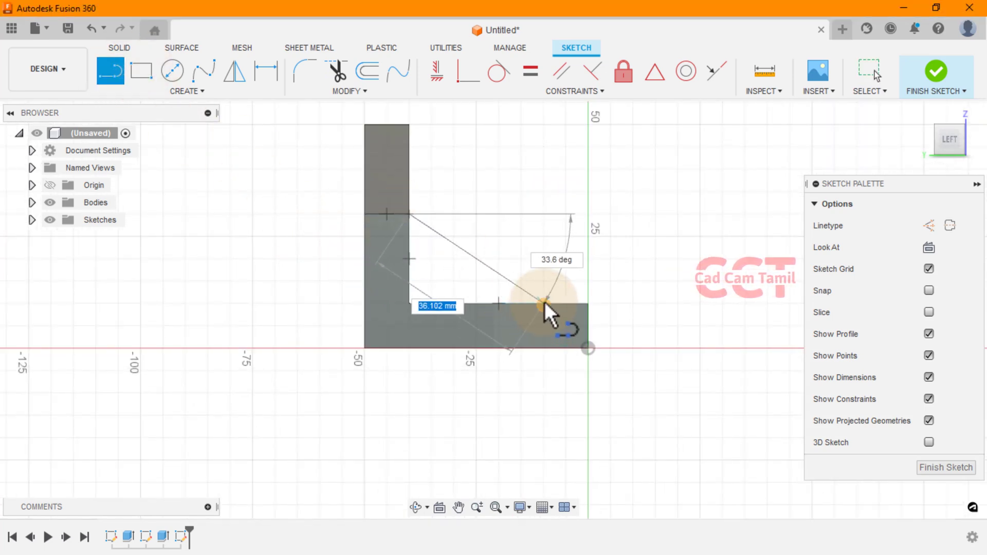
left_click(544, 302)
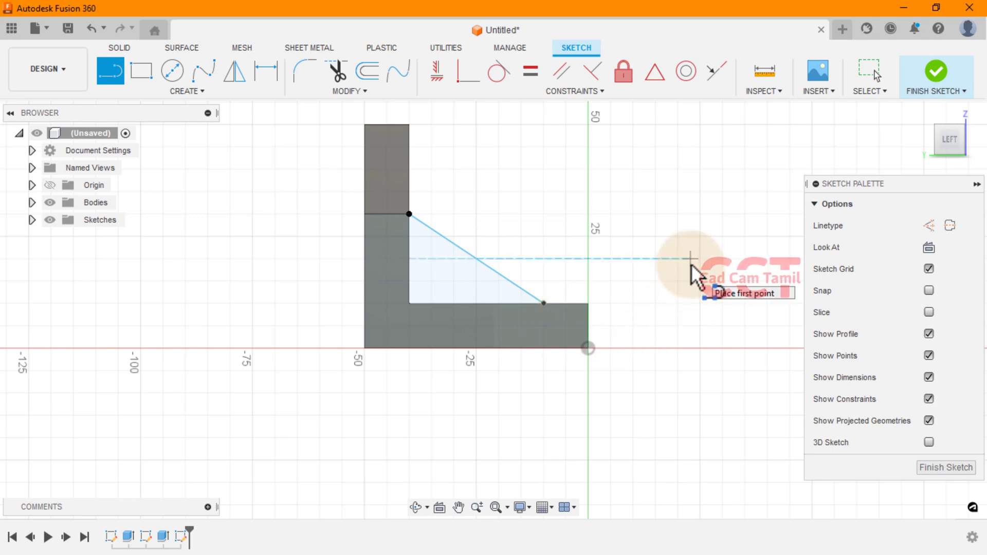
right_click(691, 264)
left_click(732, 265)
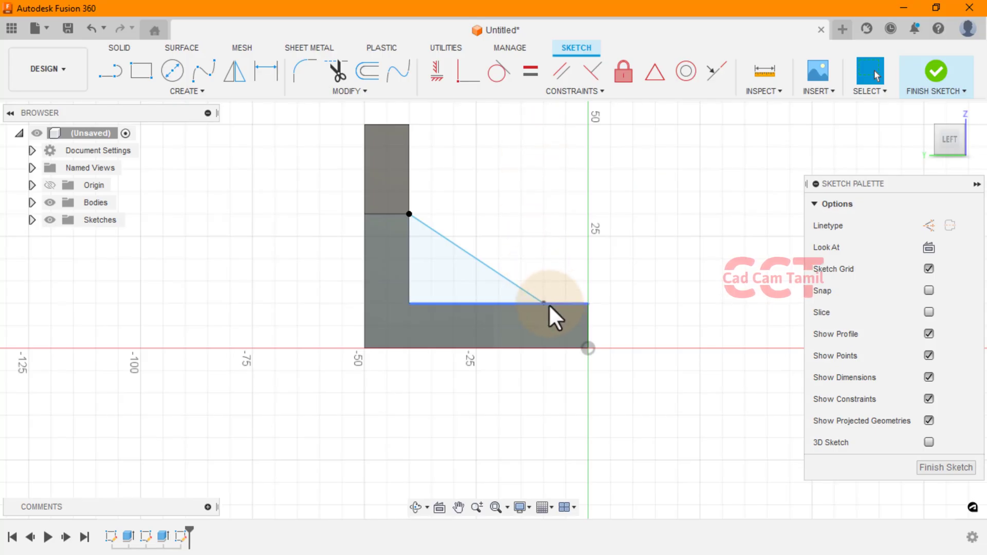
Make the diagonal's lower end coincident with the base's outer corner and finish the sketch.
left_click(544, 304)
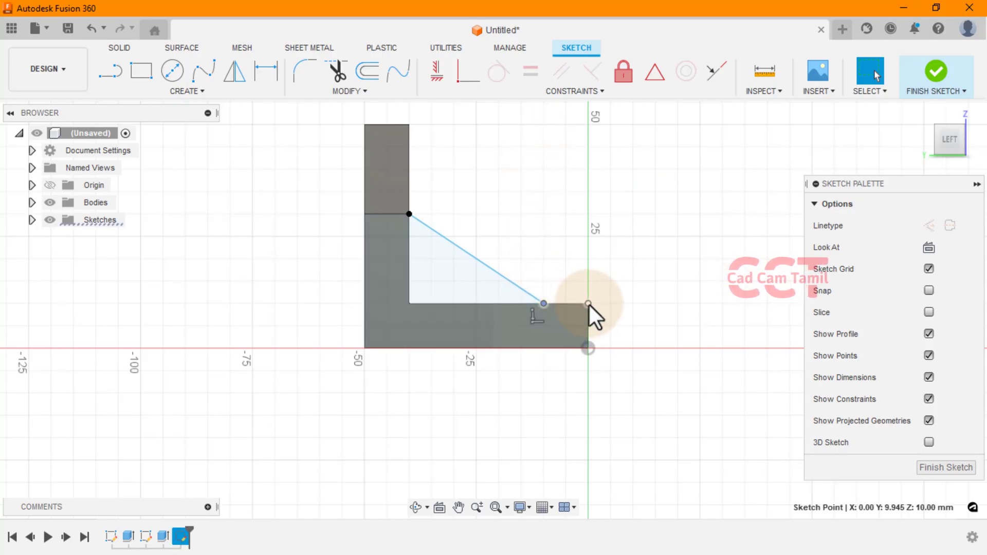
left_click(467, 87)
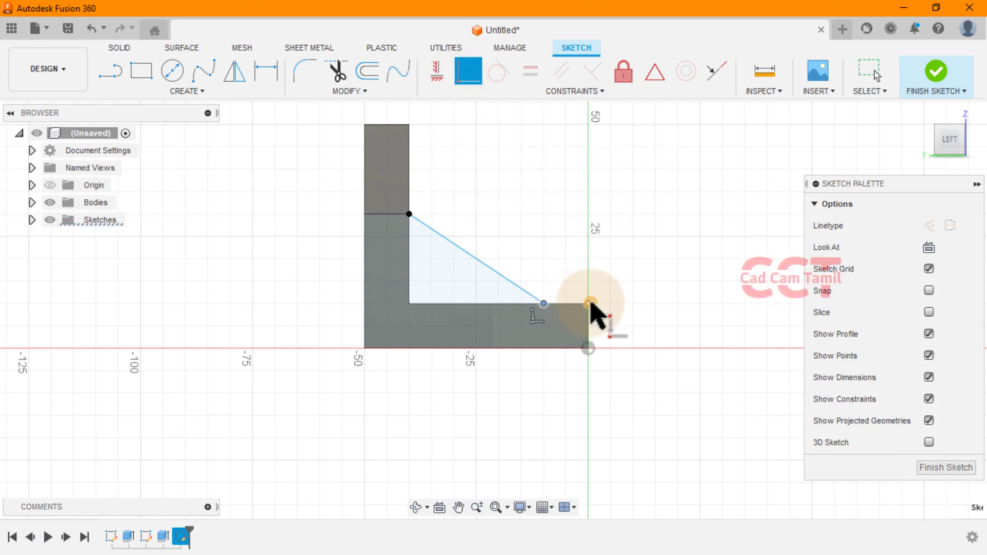
left_click(589, 304)
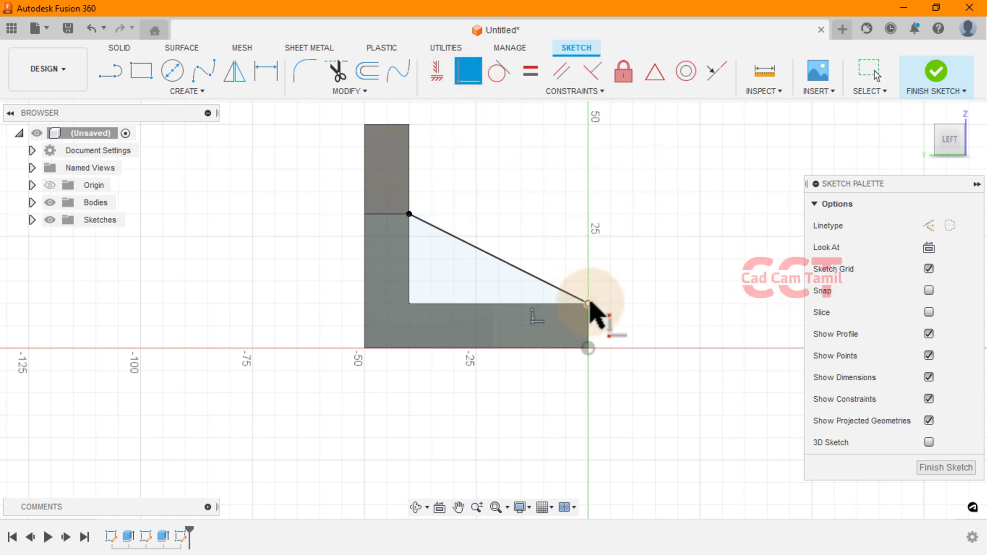
left_click(935, 469)
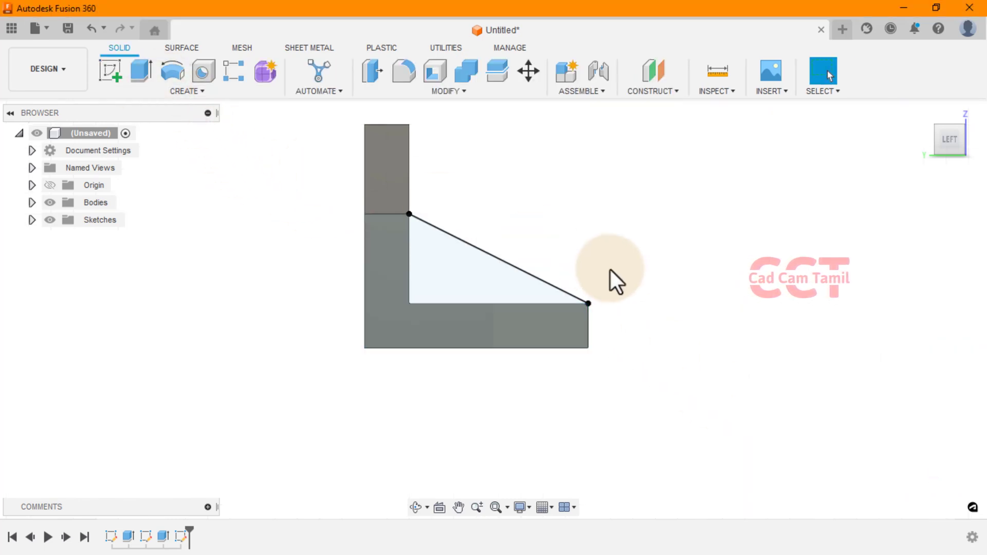
Extrude the triangular profile 10 mm into a rib and orbit to view the part's front.
mouse_move(610, 278)
middle_mouse_down("shift")
mouse_move(569, 297)
mouse_move(576, 293)
middle_mouse_up("shift")
left_click(146, 72)
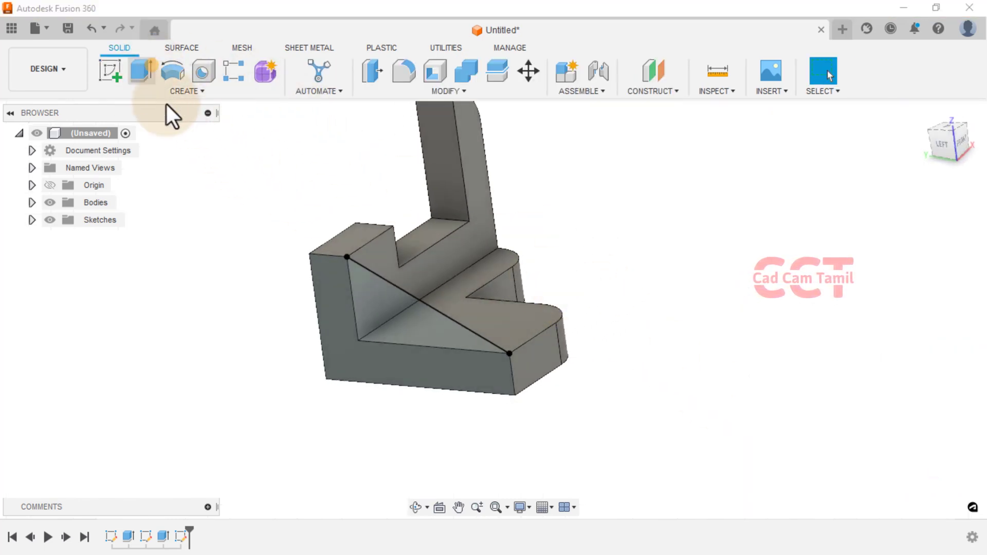
left_click(424, 324)
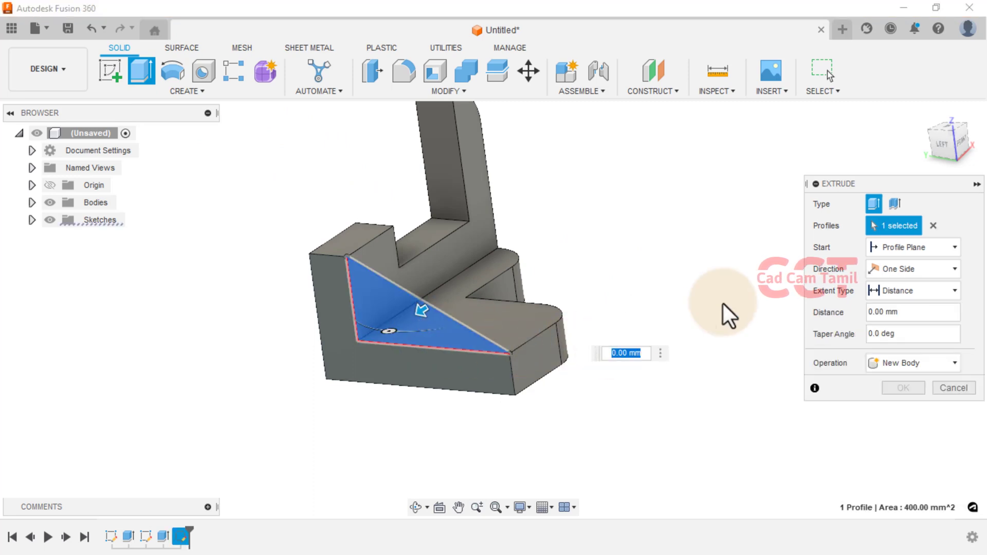
type("-")
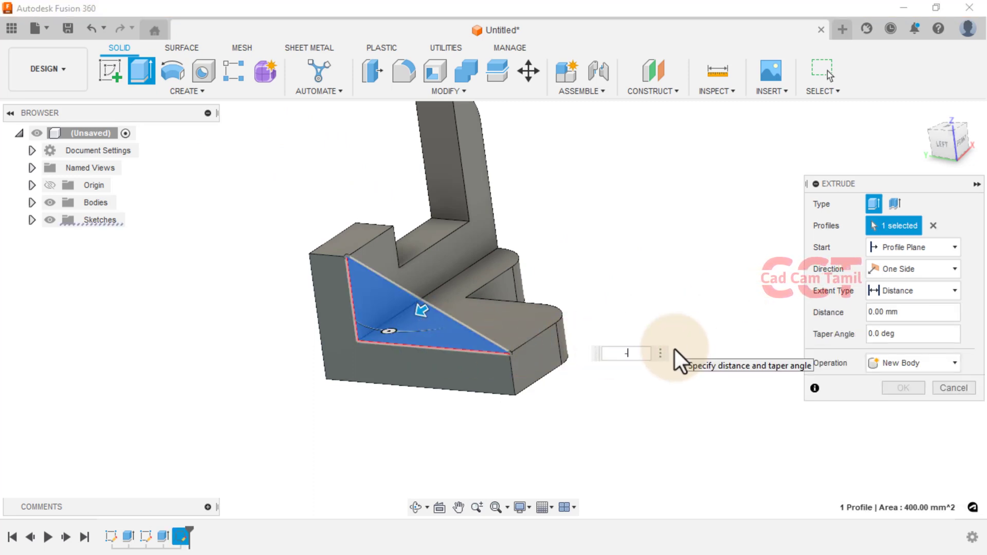
type("10")
key("Return")
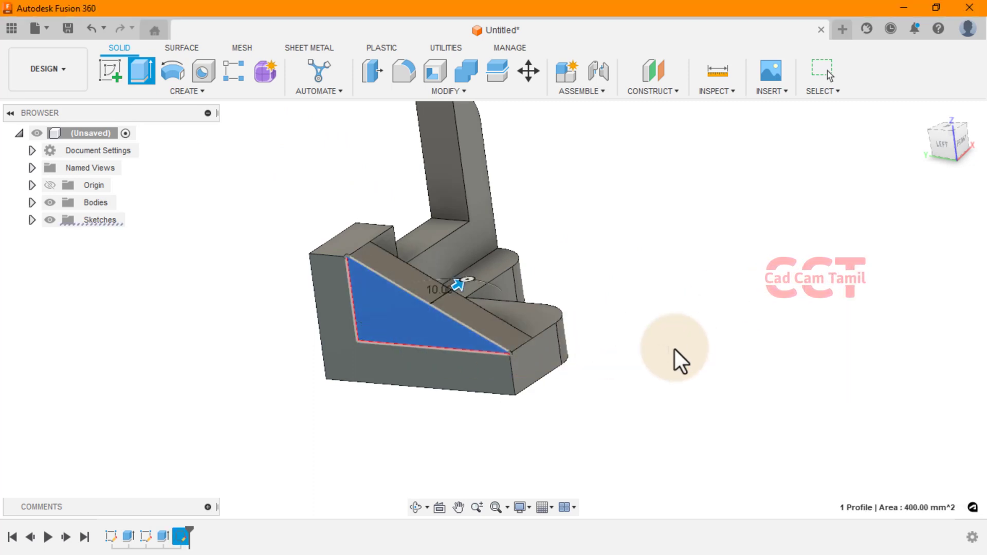
mouse_move(571, 347)
middle_mouse_down("shift")
mouse_move(489, 385)
mouse_move(504, 353)
middle_mouse_up("shift")
mouse_move(674, 393)
middle_mouse_down()
mouse_move(662, 371)
mouse_move(676, 383)
middle_mouse_up()
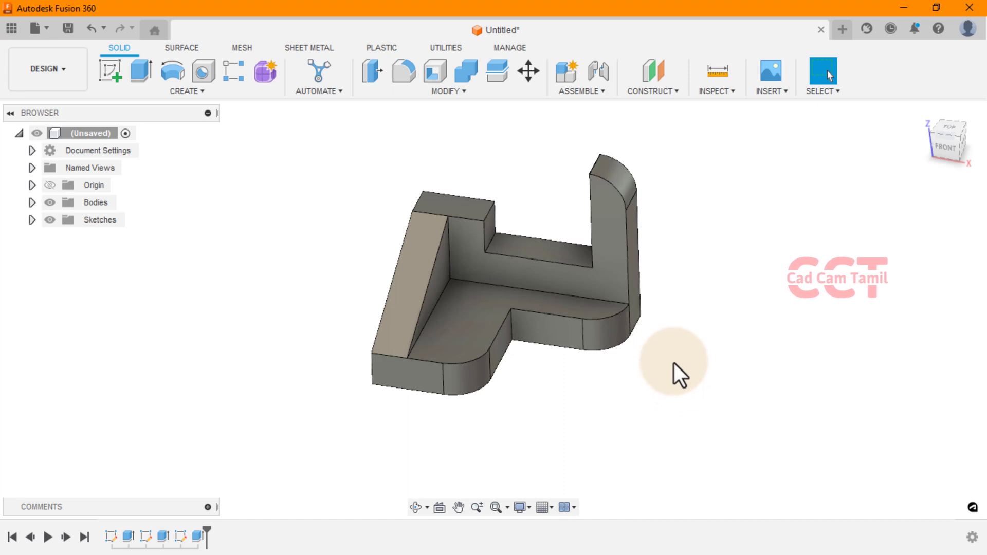
Apply the Favorites Paint - Metallic (Red) appearance to the whole body.
key("a")
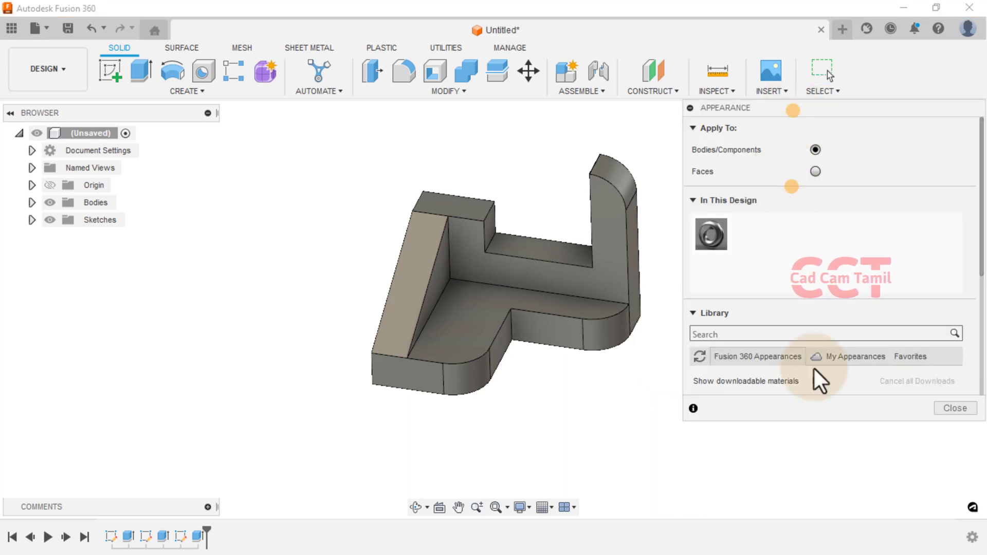
left_click(822, 365)
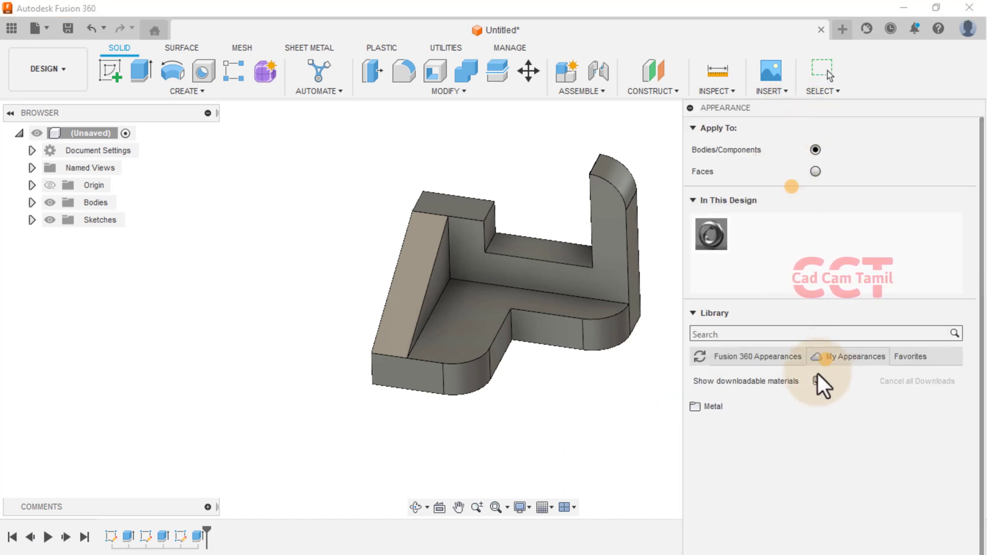
left_click(894, 360)
scroll(782, 396, "down", 3)
scroll(725, 473, "up", 2)
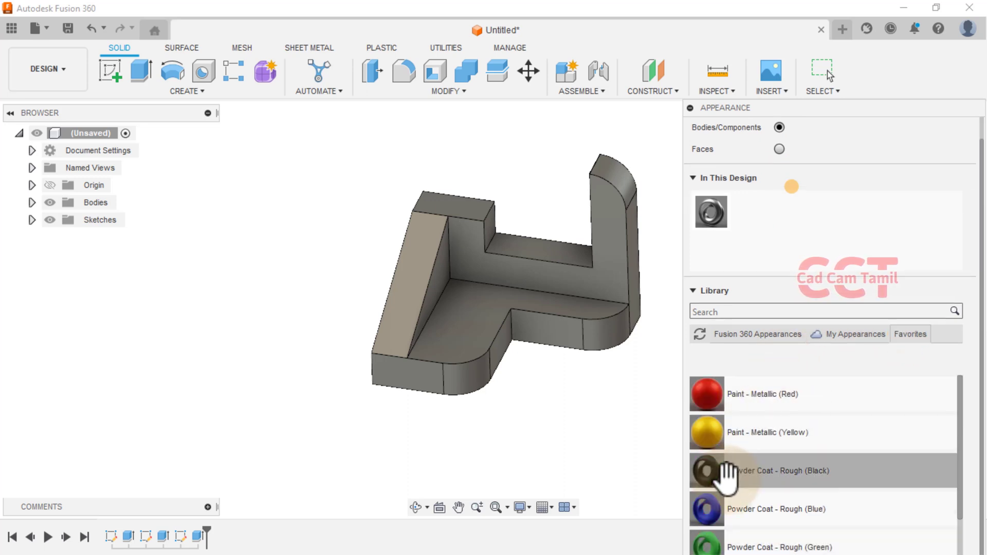
left_click_drag(707, 395, 458, 325)
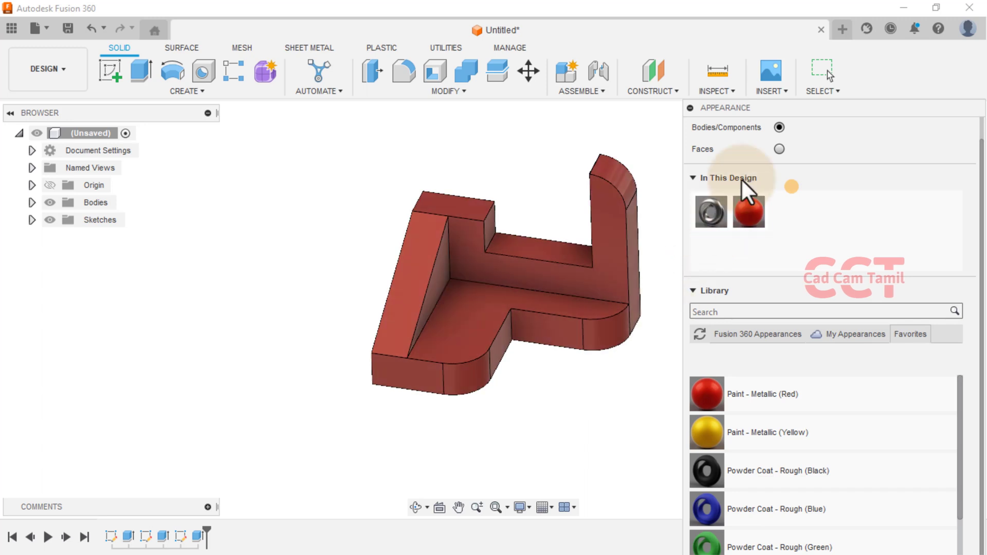
Paint the floor, back inner wall and inner side wall faces yellow.
left_click(780, 149)
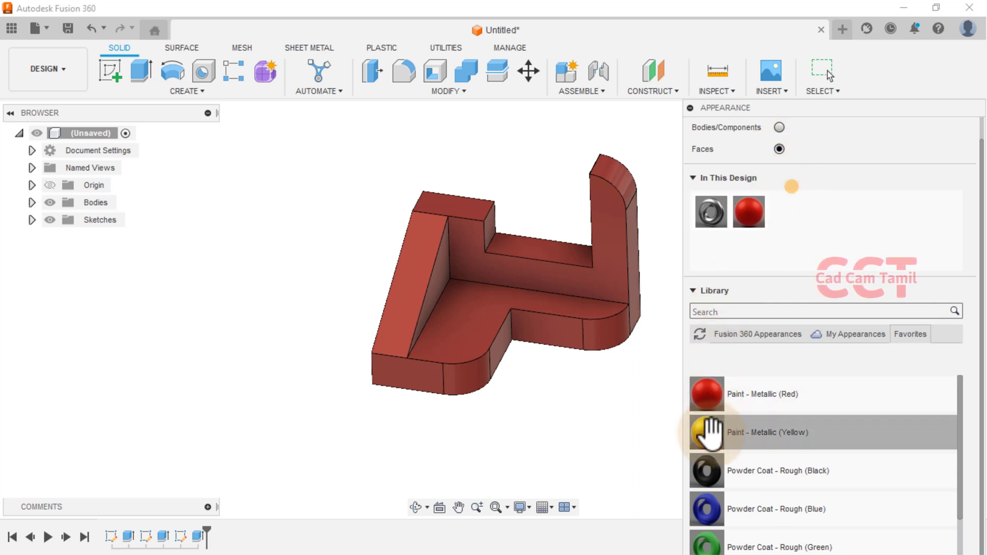
mouse_move(706, 426)
left_mouse_down()
mouse_move(454, 282)
mouse_move(464, 298)
left_mouse_up()
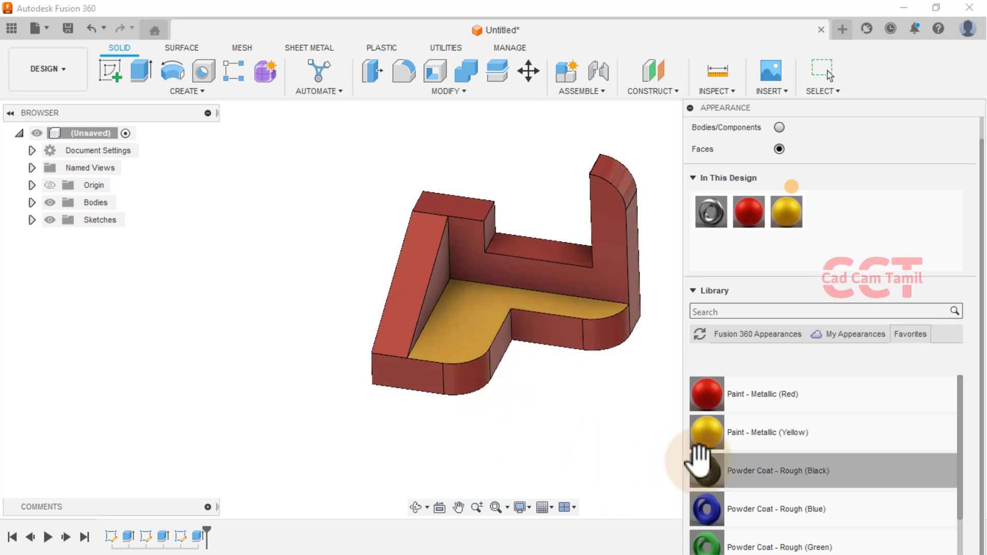
left_click_drag(712, 443, 541, 289)
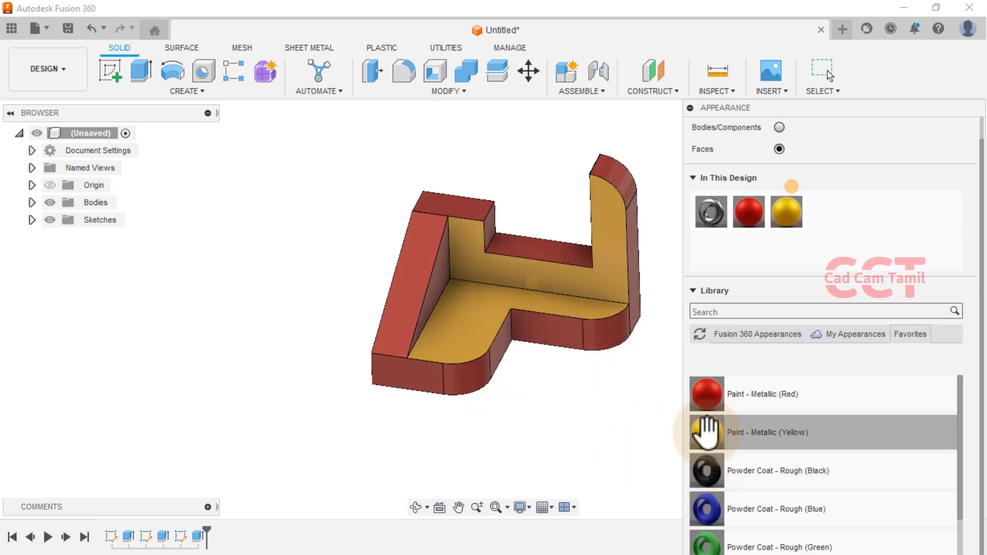
left_click_drag(707, 432, 435, 289)
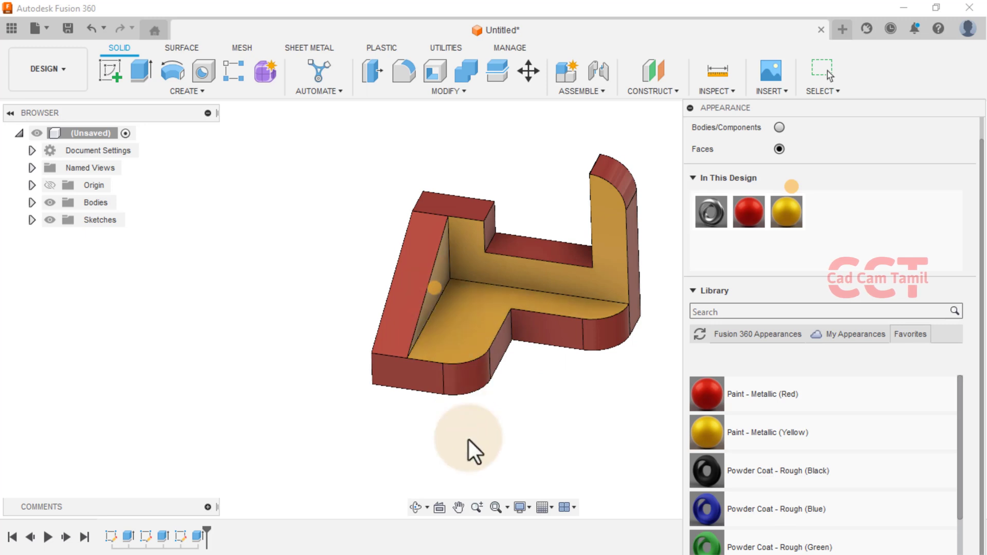
mouse_move(562, 410)
middle_mouse_down("shift")
mouse_move(423, 341)
mouse_move(513, 371)
middle_mouse_up("shift")
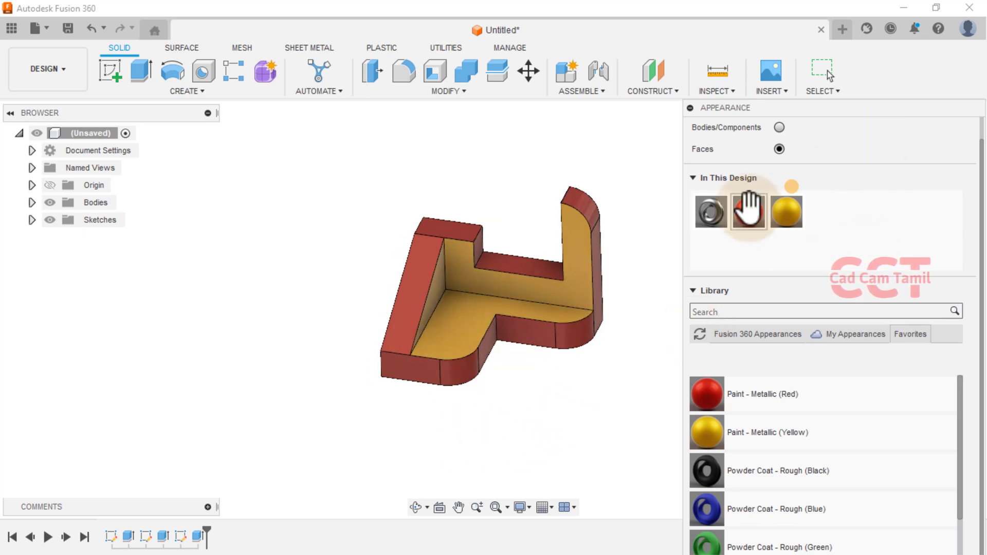
left_click(692, 109)
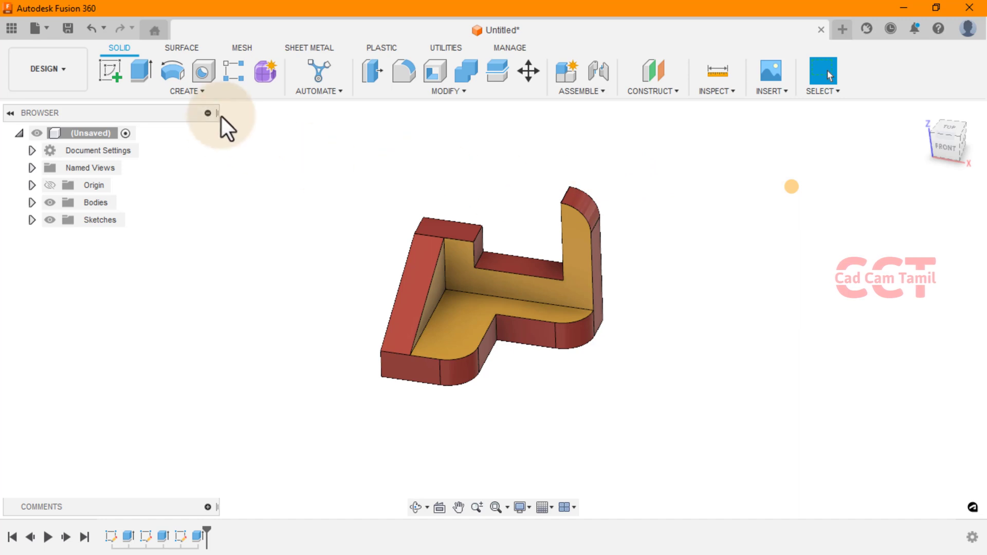
Save the design as '8'.
left_click(70, 79)
key("ctrl+s")
left_click(658, 393)
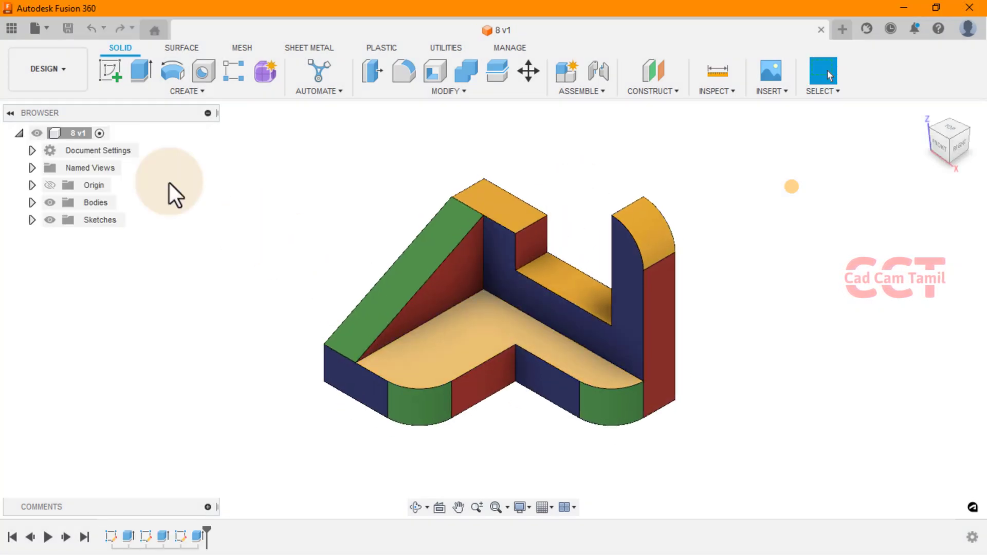
left_click(63, 72)
Create a drawing from the design with the CCT template and a 1:1 front base view at lower left.
left_click(53, 257)
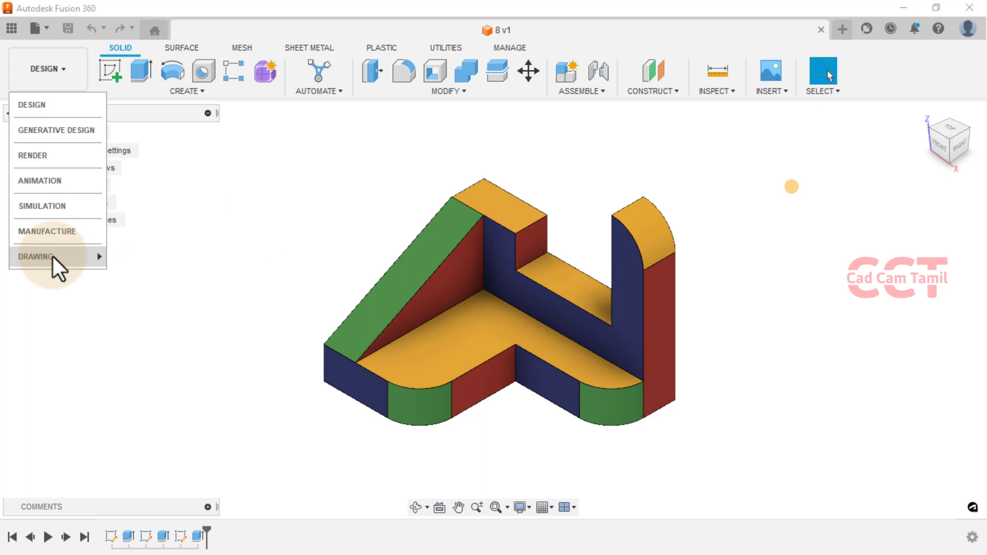
mouse_move(46, 257)
left_click(135, 258)
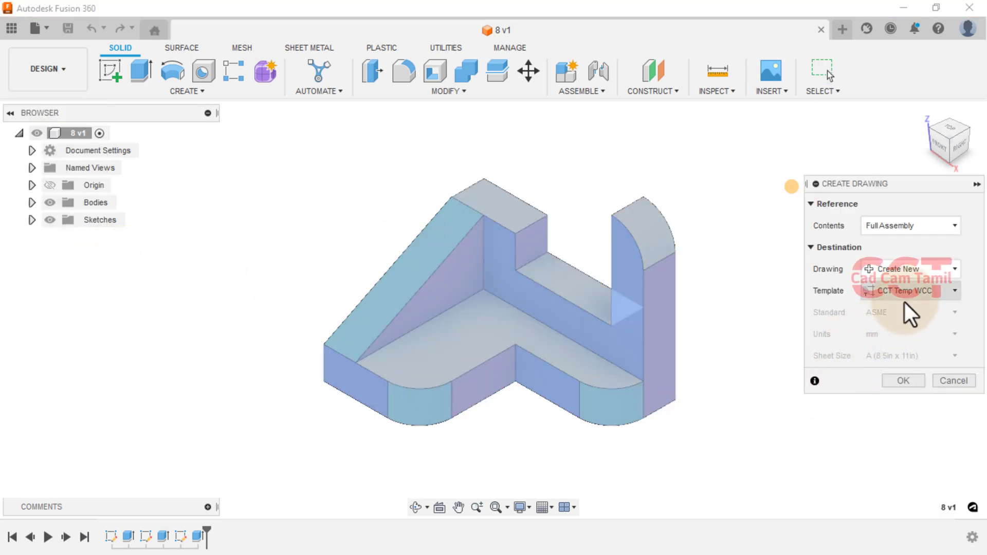
left_click(896, 386)
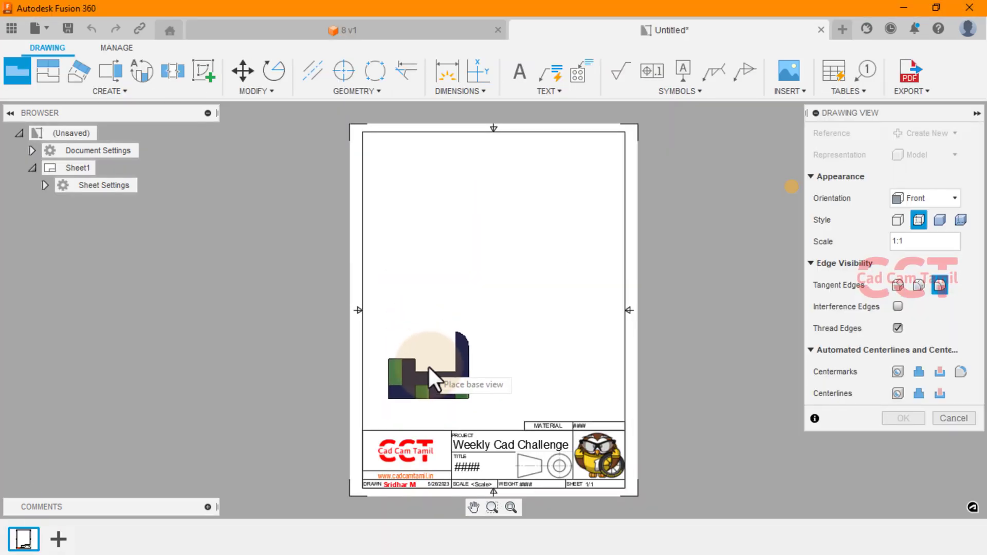
left_click(428, 366)
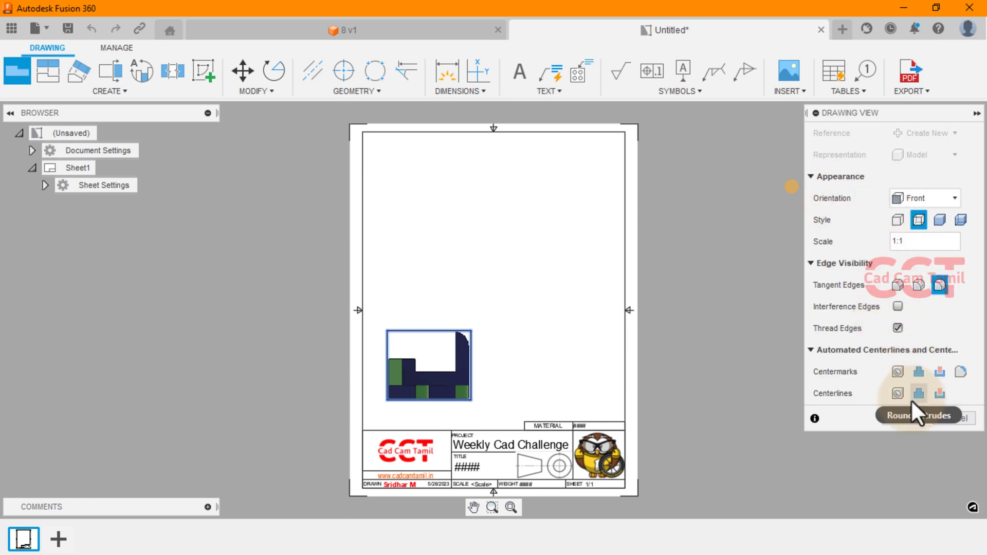
left_click(904, 418)
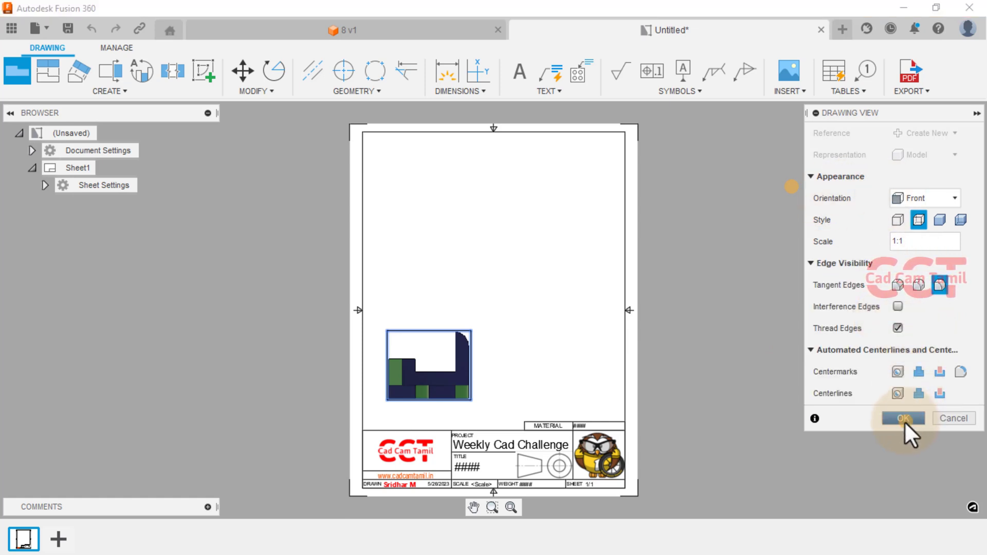
Project side, top and isometric views from the front view.
left_click(60, 75)
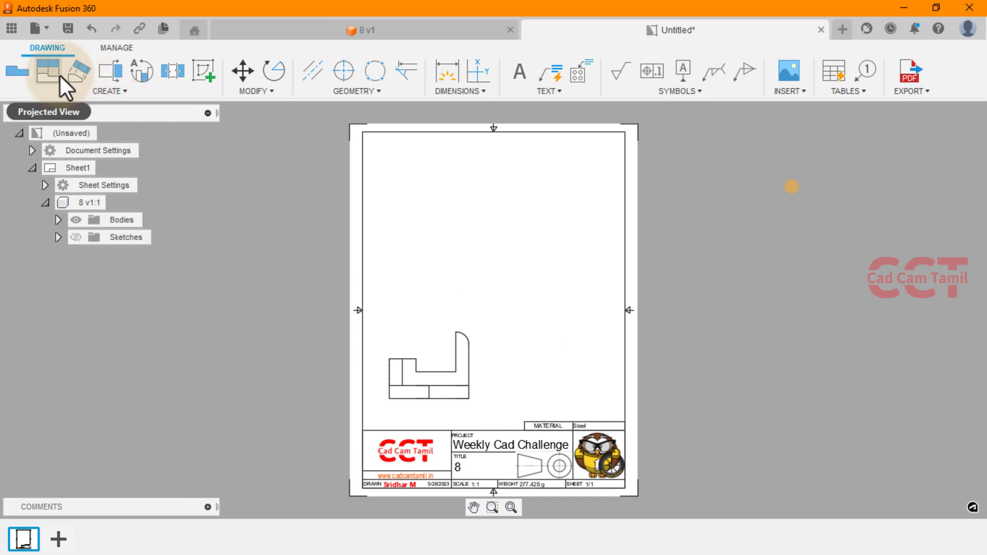
left_click(54, 74)
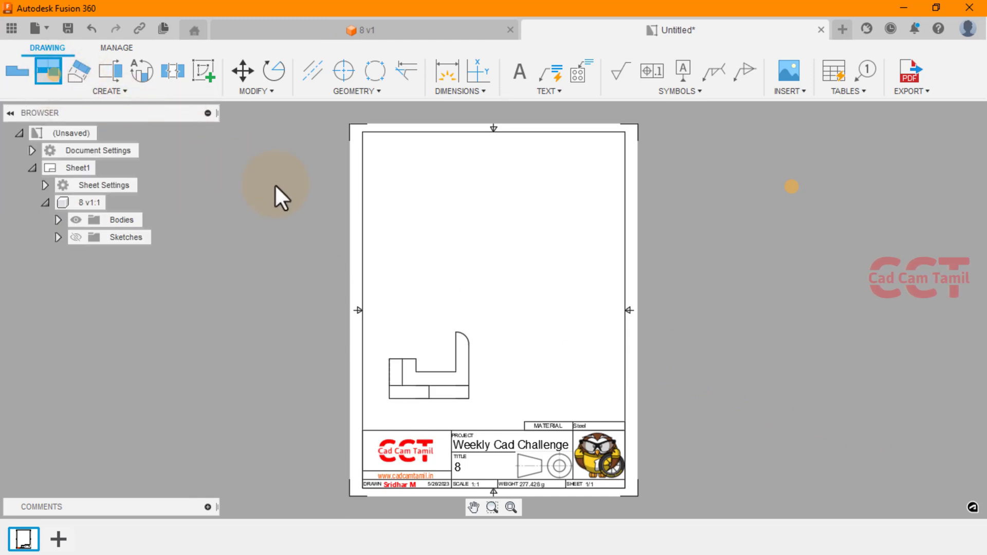
left_click(468, 363)
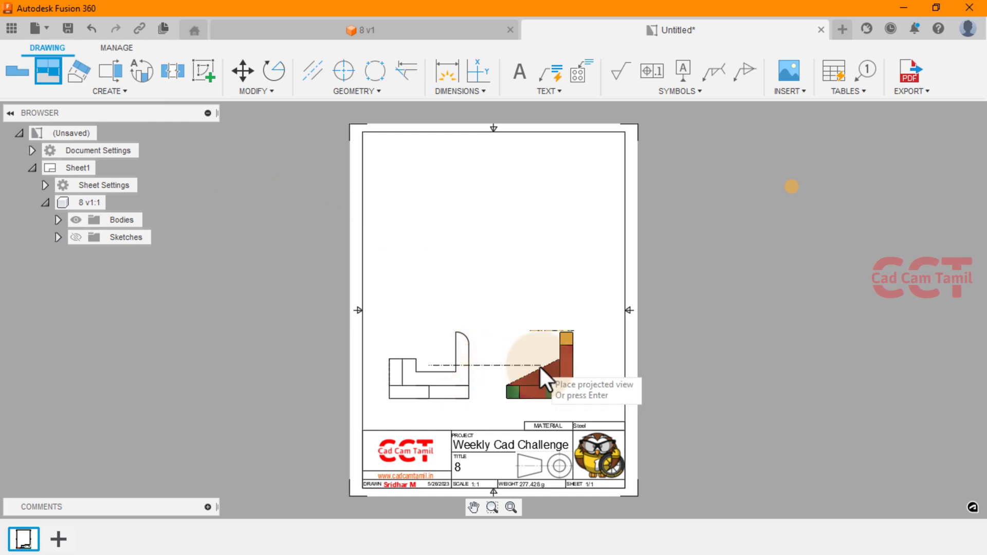
left_click(539, 365)
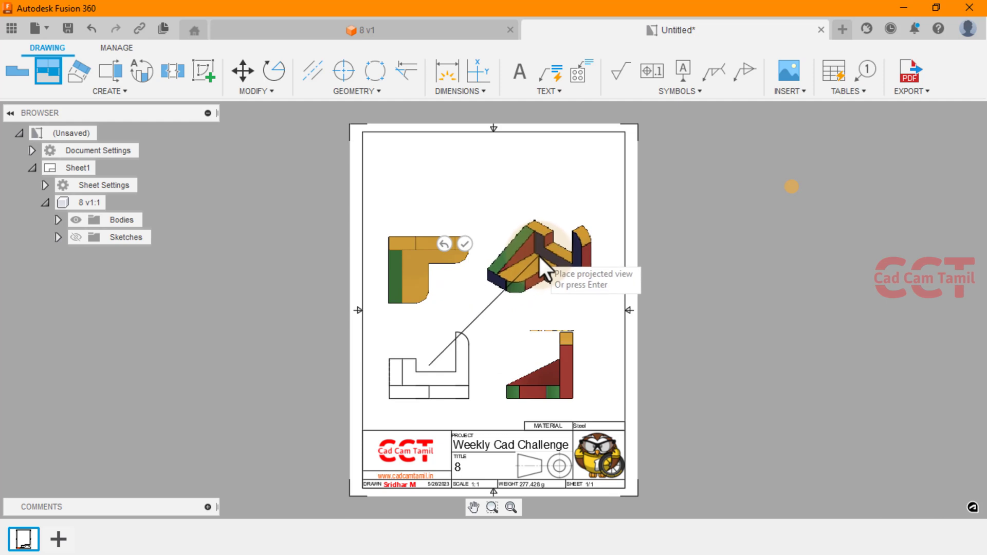
left_click(544, 251)
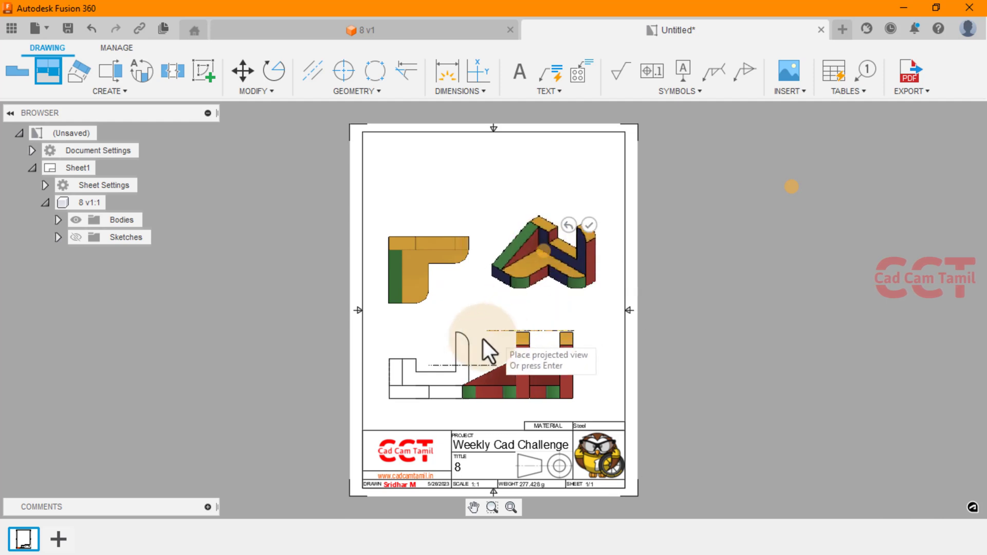
left_click(583, 224)
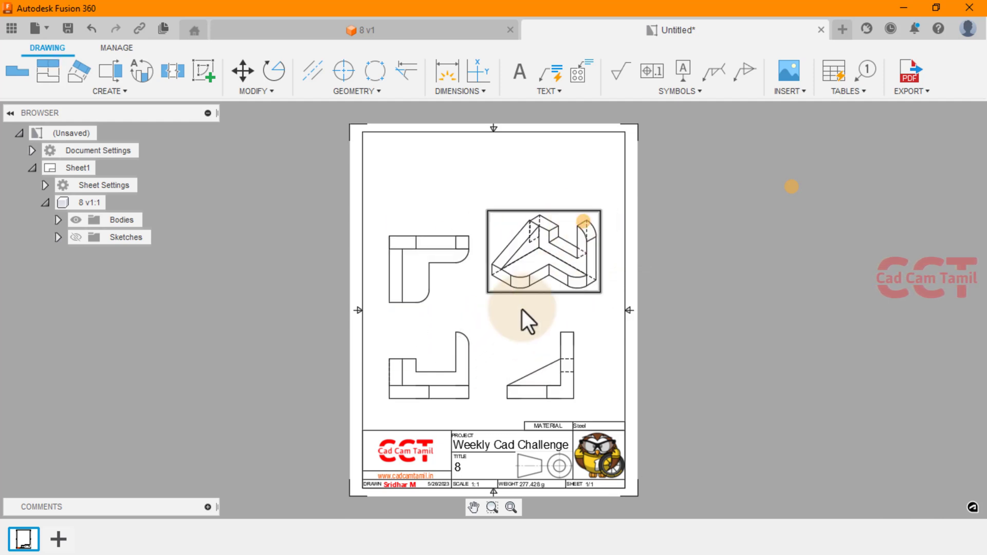
Set the isometric view's style to Shaded.
double_click(542, 271)
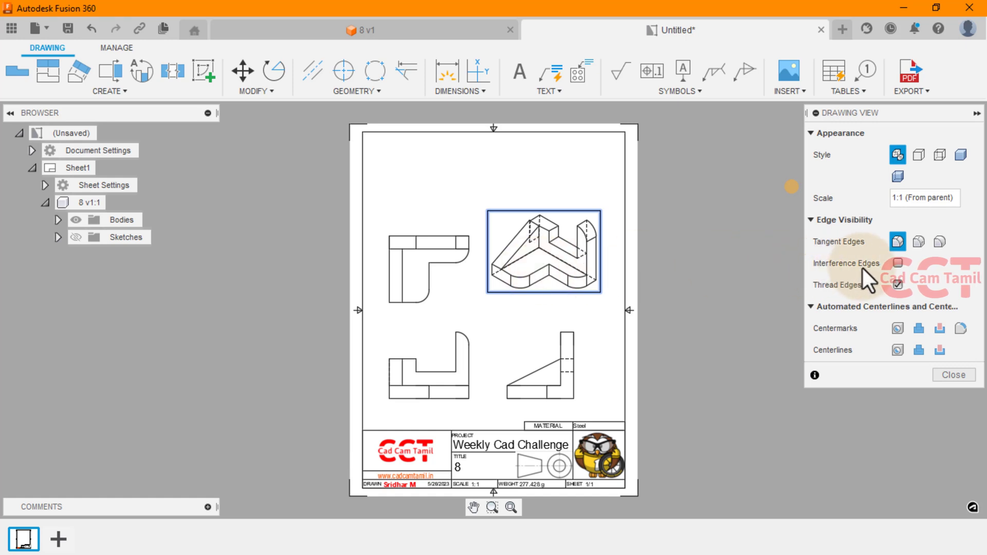
left_click(960, 155)
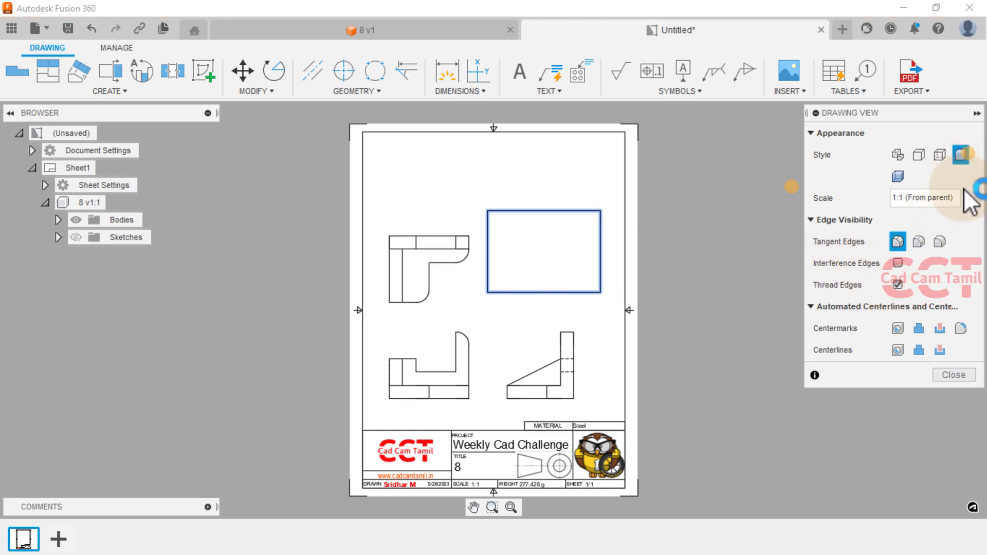
left_click(952, 373)
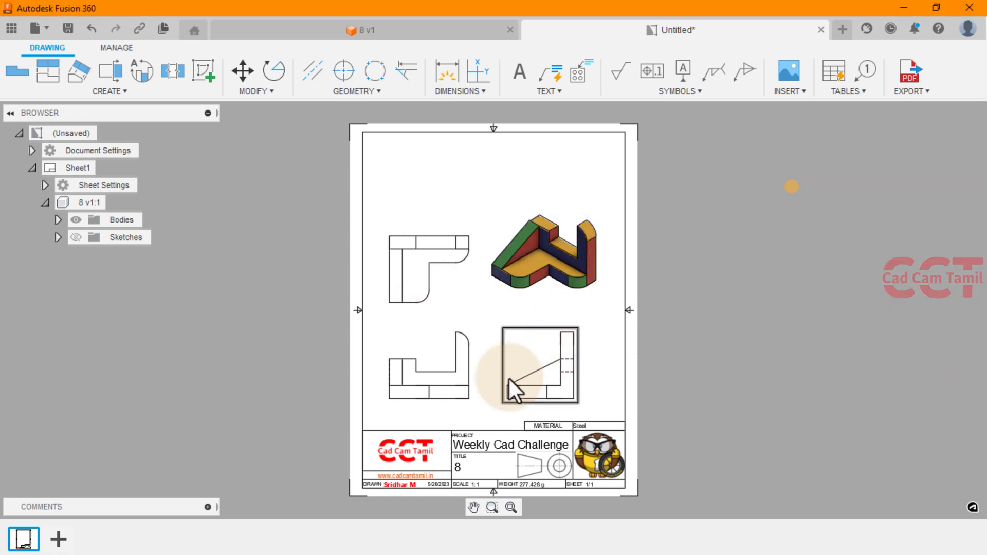
scroll(464, 400, "up", 1)
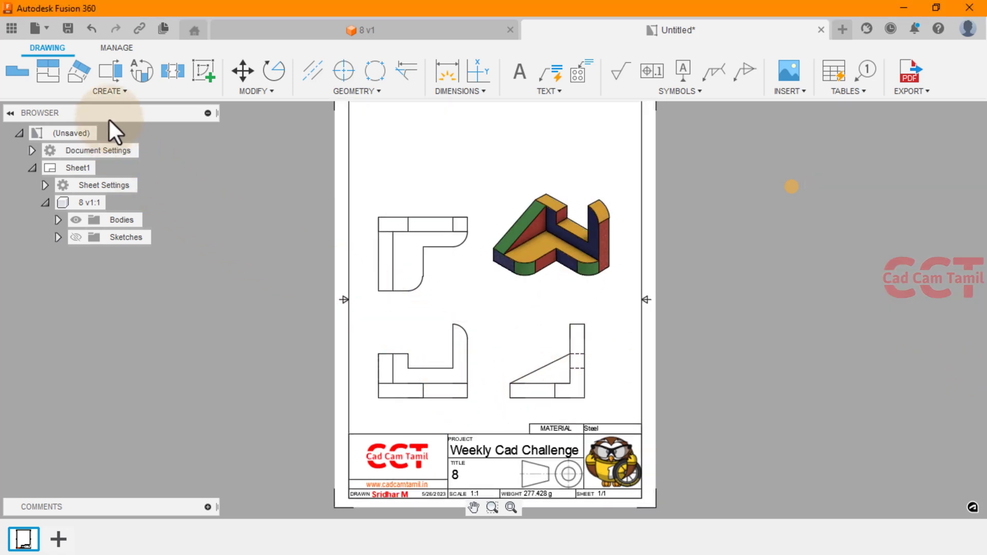
Dimension the top view's width as 30.00, placed above the view.
left_click(453, 74)
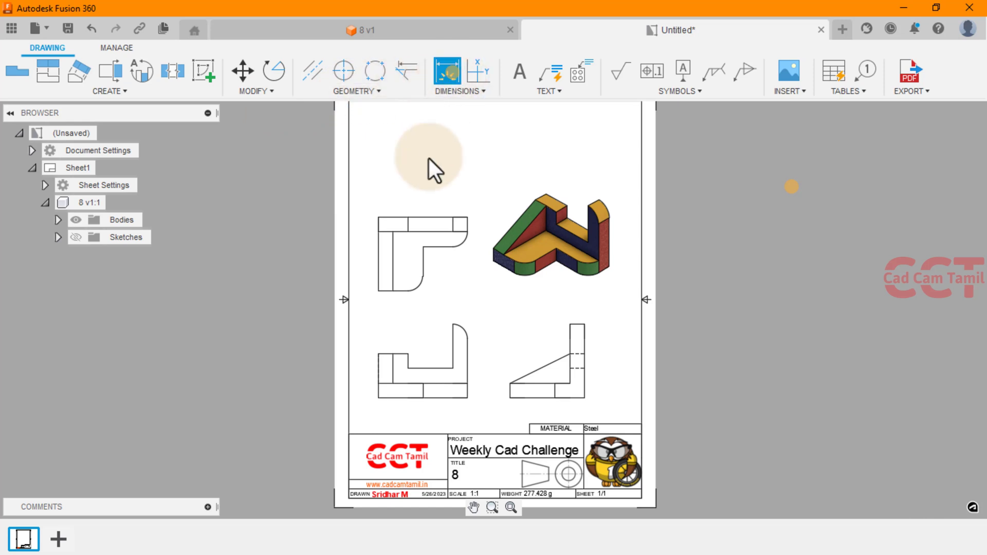
left_click(421, 221)
left_click(431, 198)
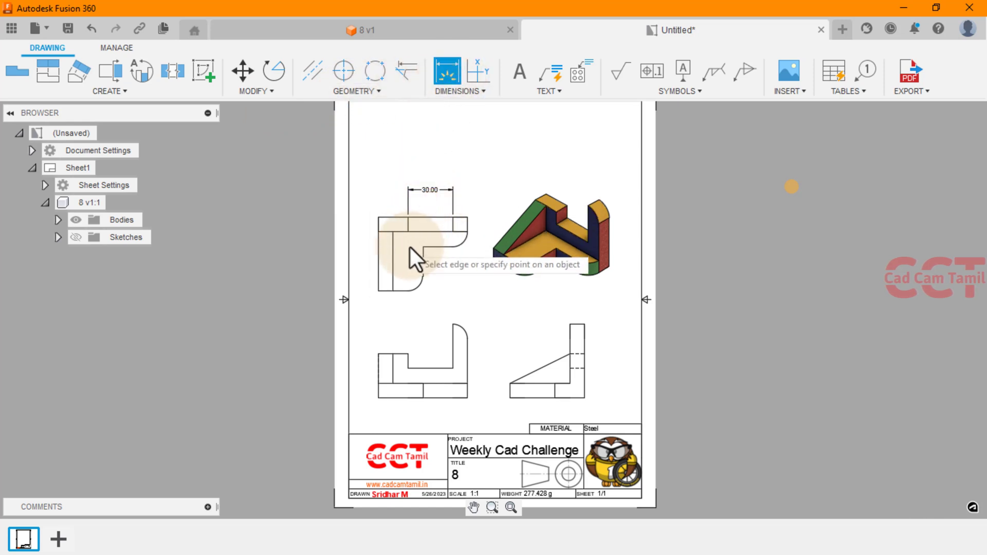